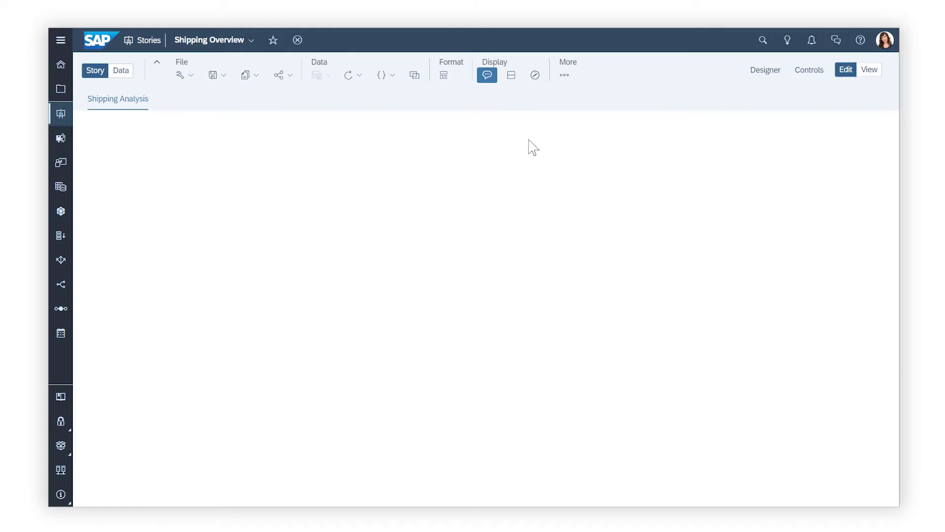
Insert a Geo Map widget onto the Shipping Analysis page from the More > Add menu.
{"action": "left_click", "coordinate": [564, 75]}
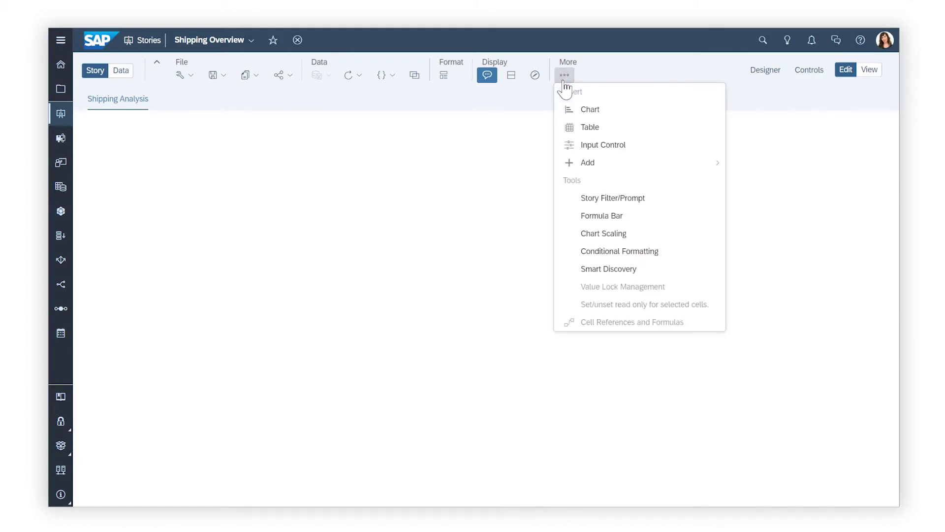
{"action": "mouse_move", "coordinate": [596, 169]}
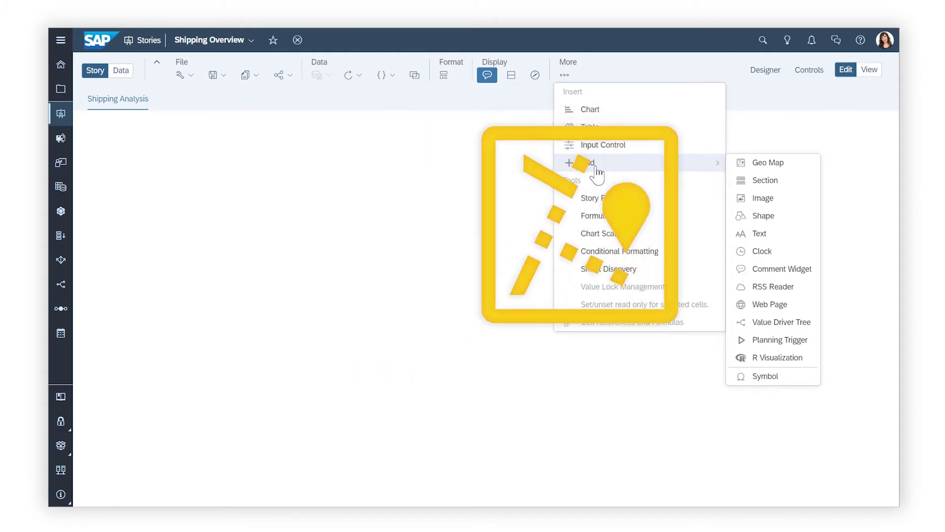
{"action": "left_click", "coordinate": [734, 165]}
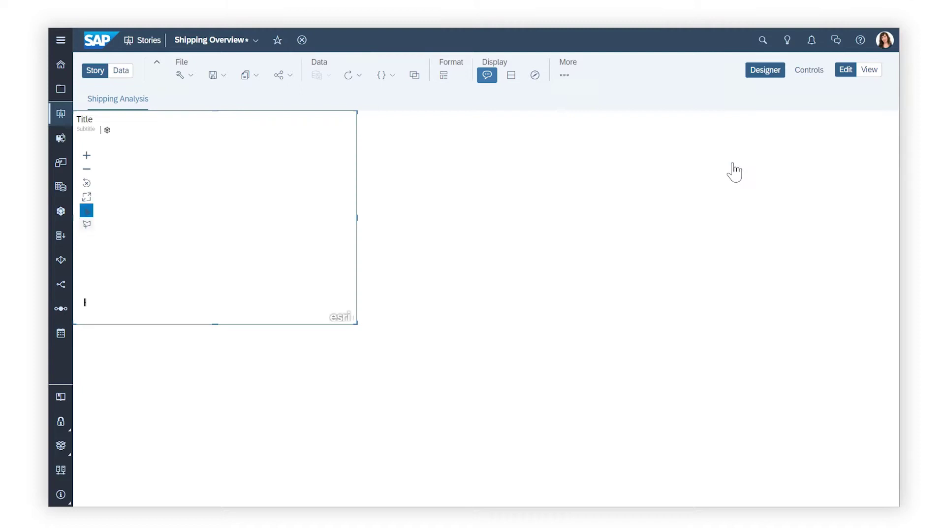
Resize the map, switch its basemap to Transparent Dark Gray, and lower basemap opacity to 80%.
{"action": "left_click_drag", "start_coordinate": [354, 320], "coordinate": [476, 495]}
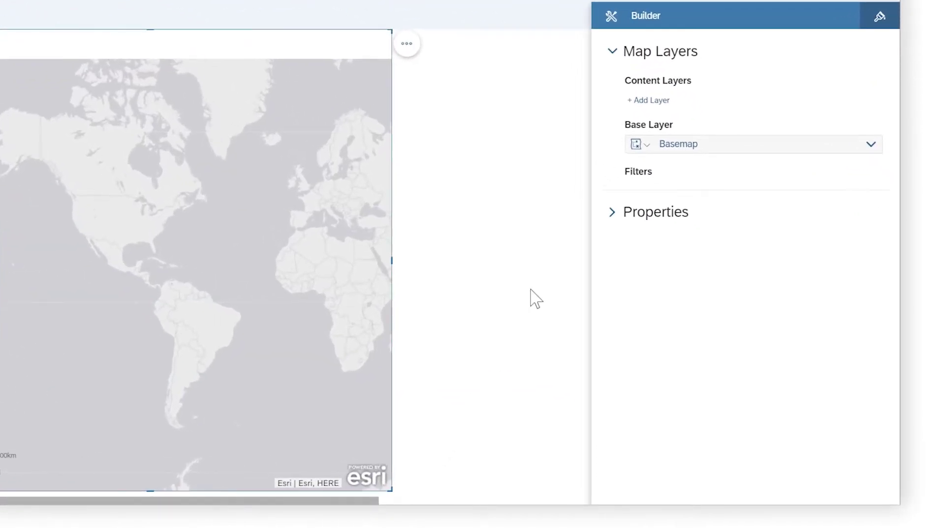
{"action": "left_click", "coordinate": [645, 148]}
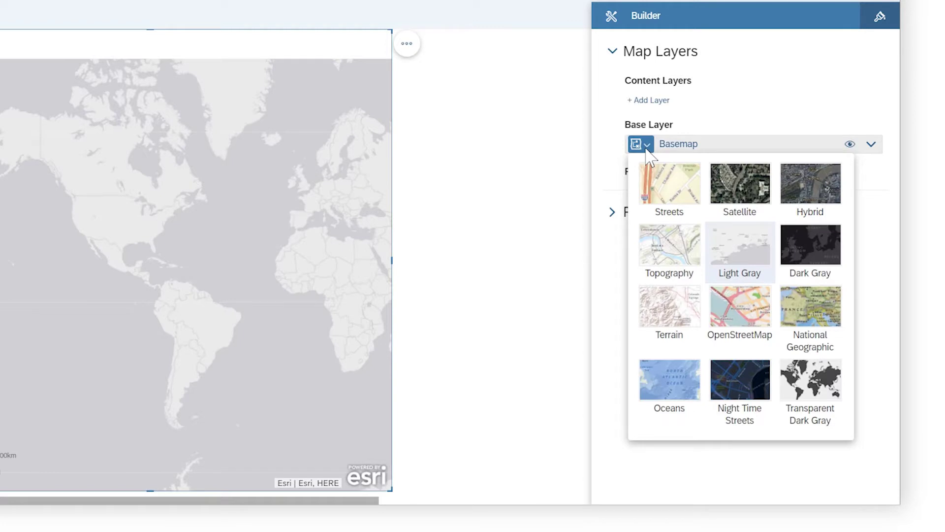
{"action": "left_click", "coordinate": [803, 387]}
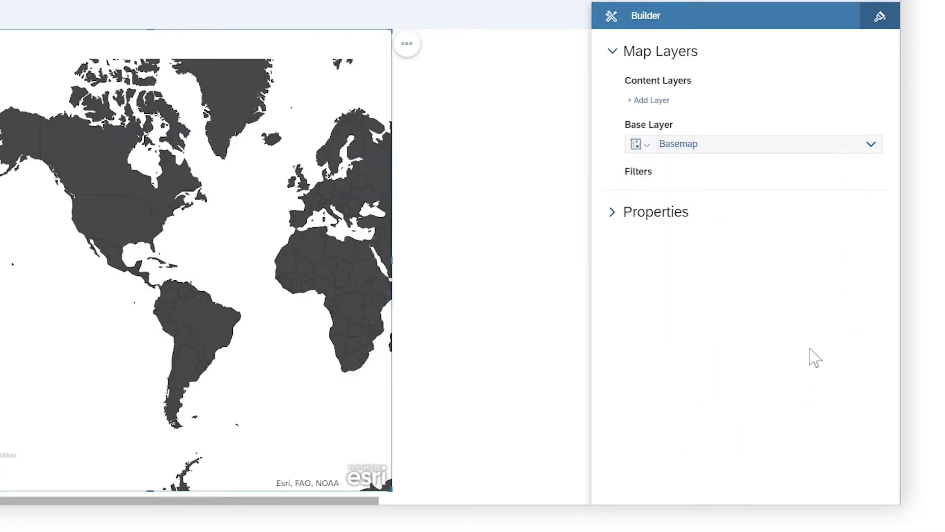
{"action": "left_click", "coordinate": [872, 143]}
{"action": "left_click_drag", "start_coordinate": [858, 196], "coordinate": [815, 201]}
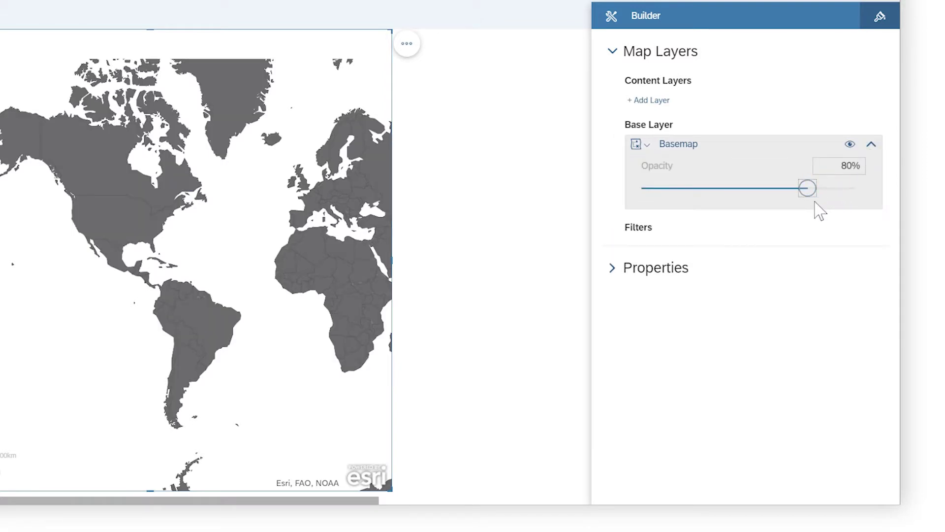
Add a new map layer and name it 'Customers'.
{"action": "left_click", "coordinate": [652, 101]}
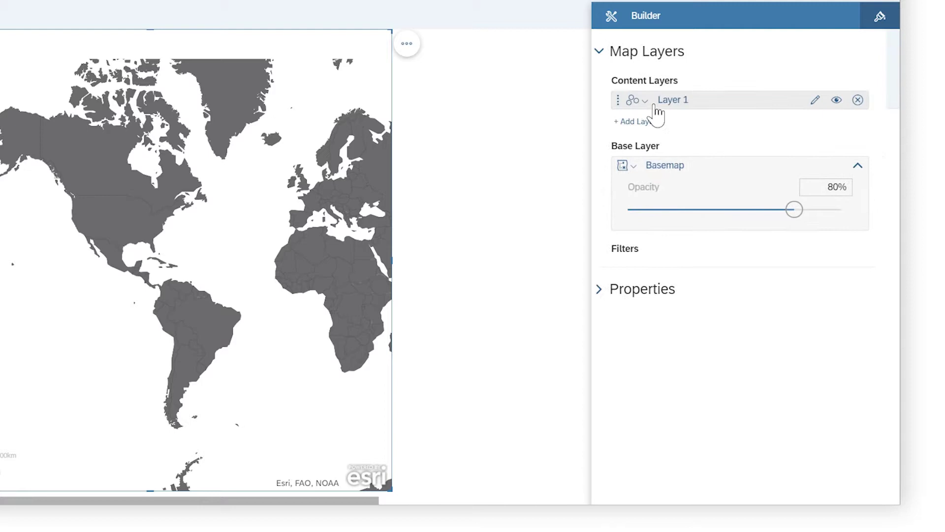
{"action": "left_click", "coordinate": [639, 51]}
{"action": "type", "text": "Customers"}
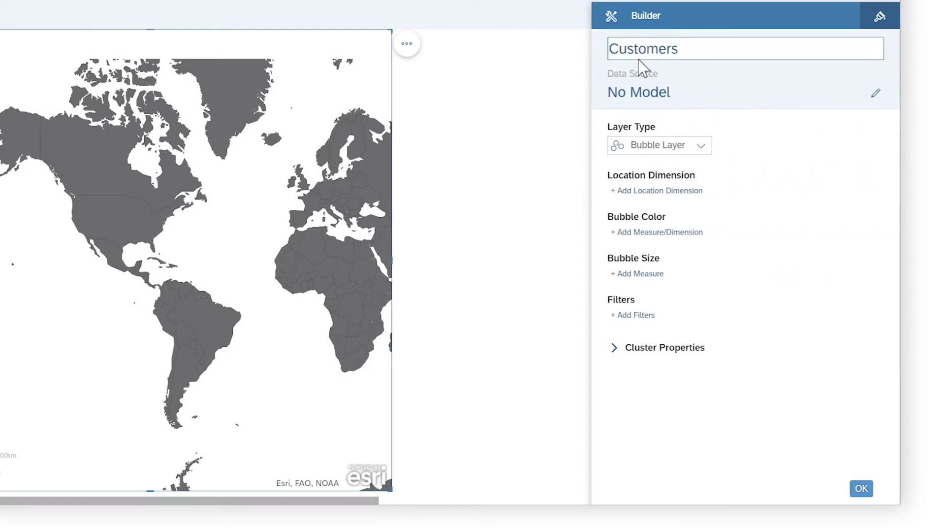
{"action": "left_click", "coordinate": [697, 66]}
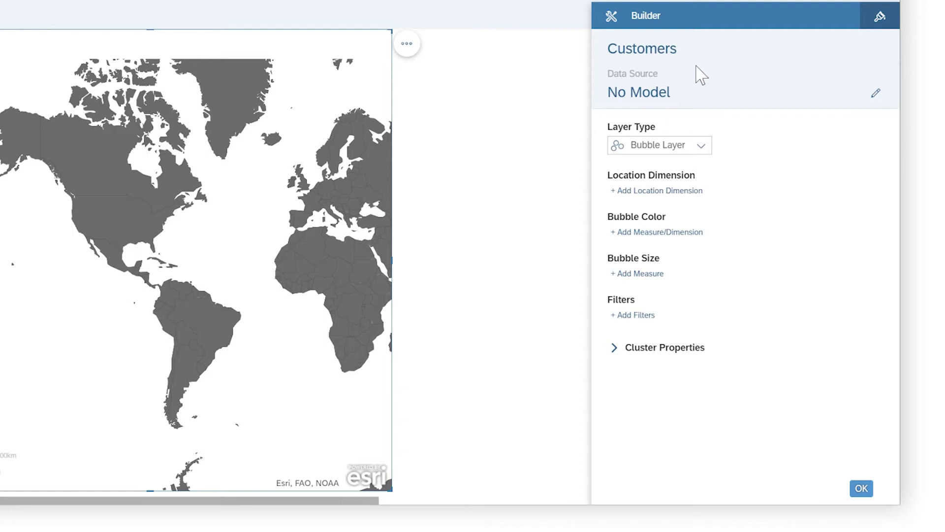
Use the AIN360_ORDER_SHIPPING model with StoreLocation as the layer's location dimension.
{"action": "left_click", "coordinate": [876, 96]}
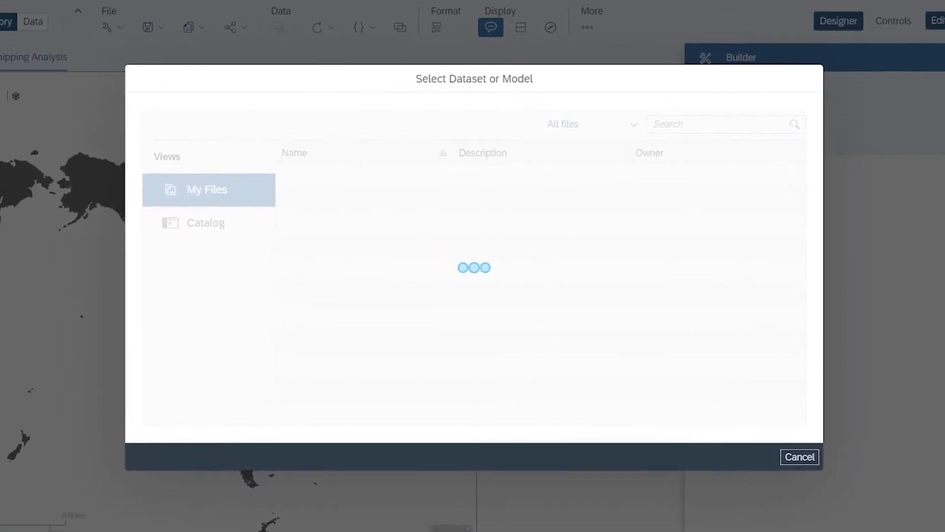
{"action": "left_click", "coordinate": [389, 249]}
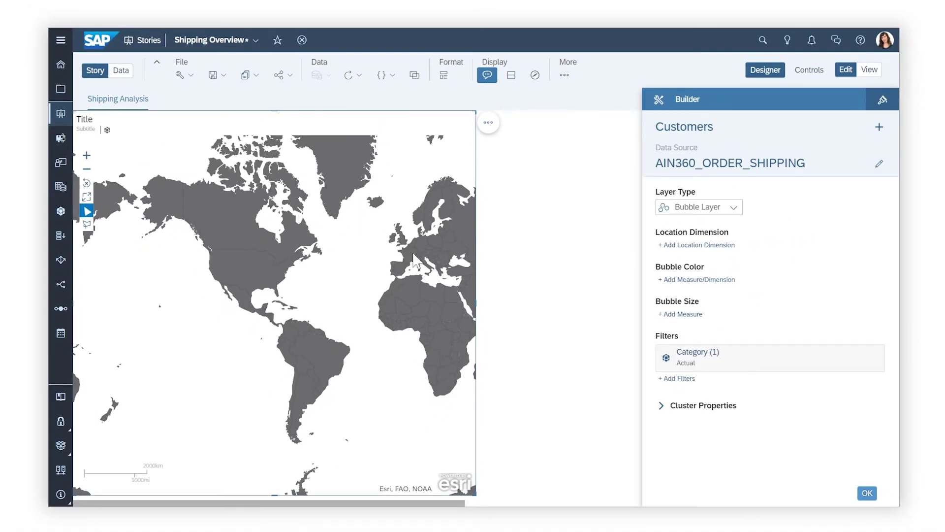
{"action": "left_click", "coordinate": [685, 245]}
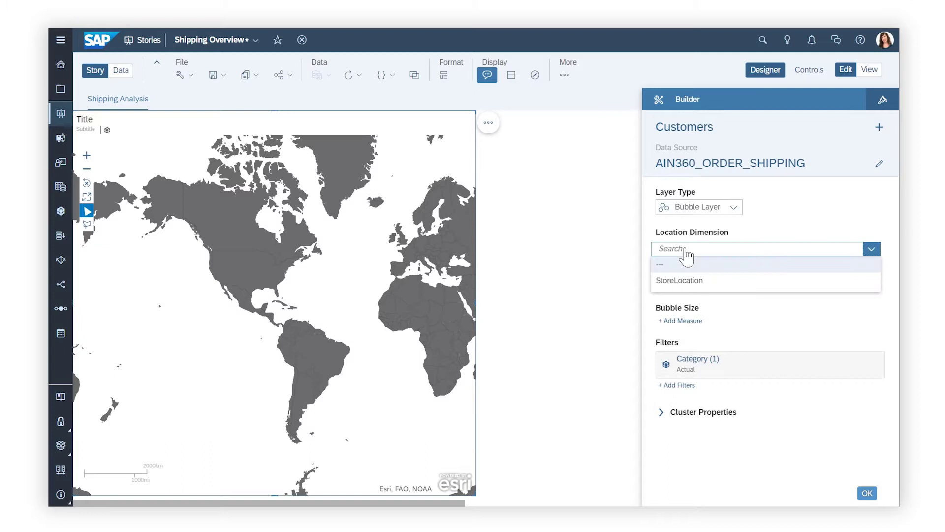
{"action": "left_click", "coordinate": [684, 281]}
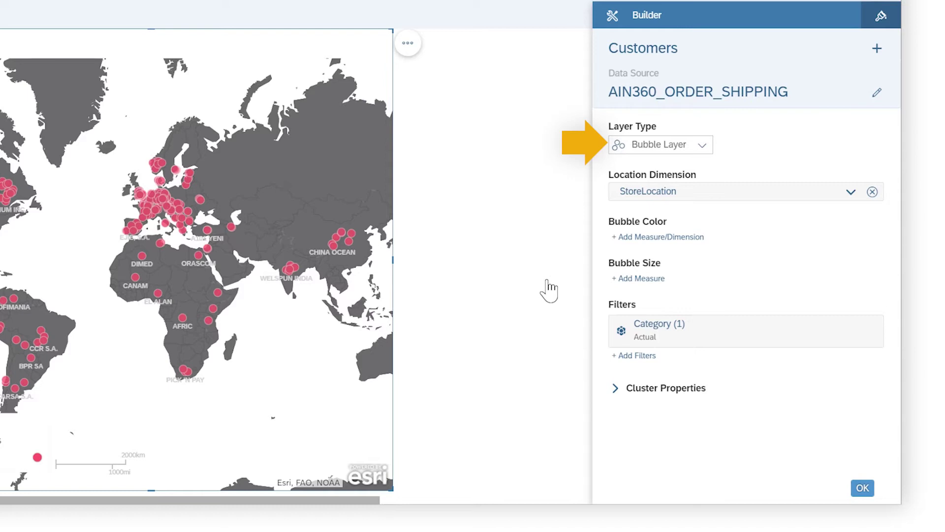
Colour the Customers bubbles by Avg Total Delivery Time.
{"action": "left_click", "coordinate": [634, 238]}
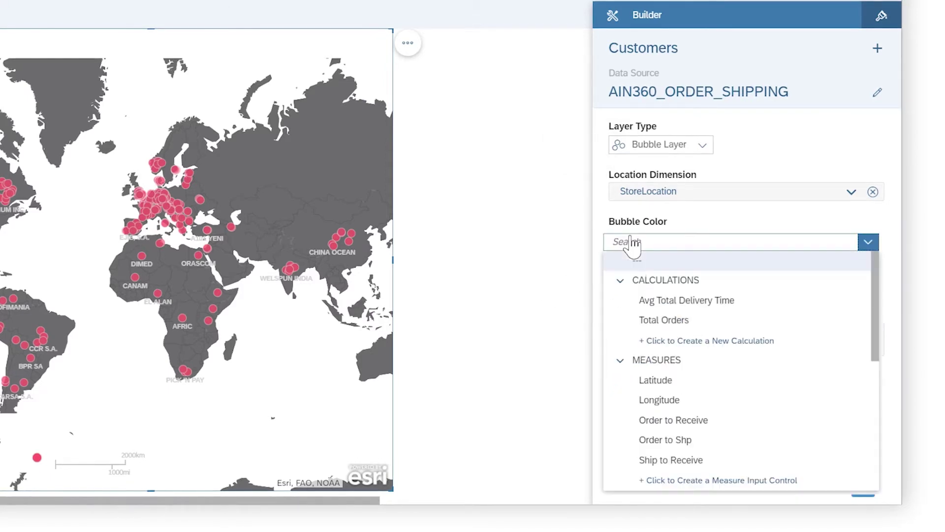
{"action": "left_click", "coordinate": [644, 301]}
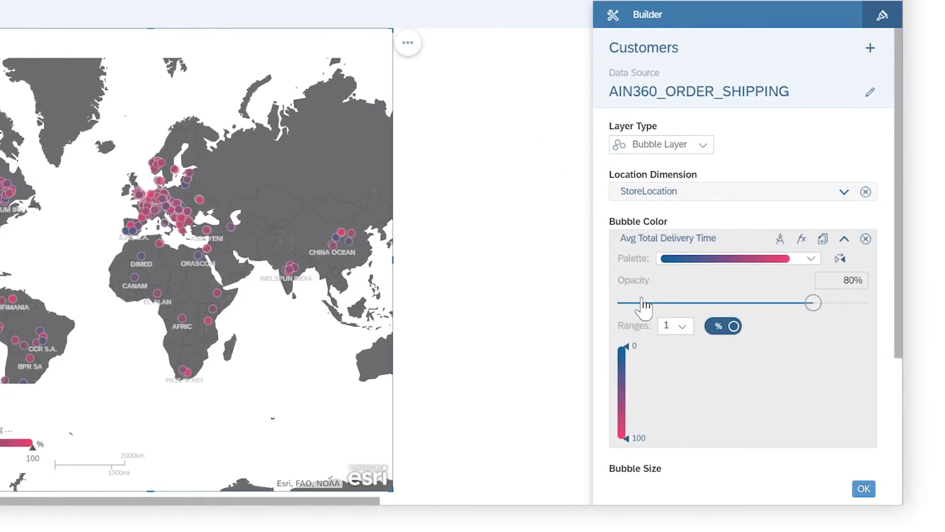
{"action": "scroll", "coordinate": [900, 424], "scroll_direction": "down", "scroll_amount": 3}
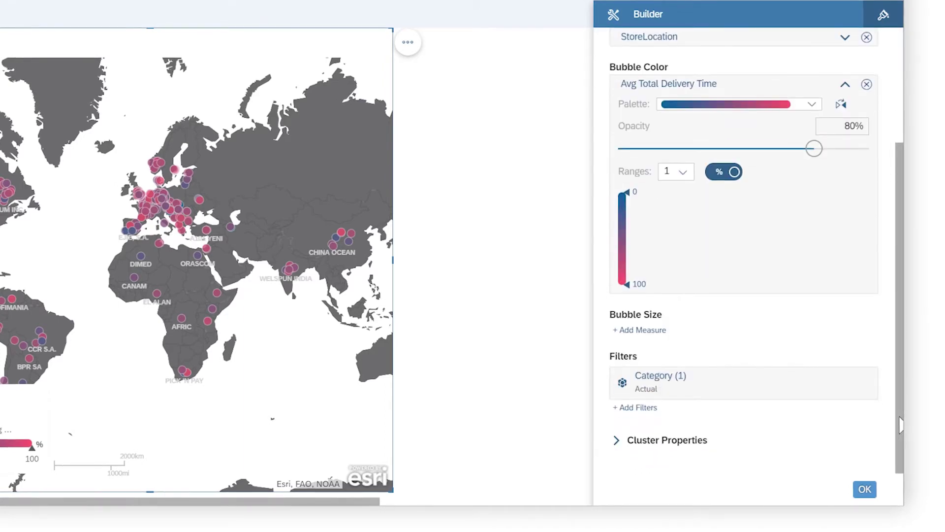
Size the bubbles by Total Orders and set bubble size to 20%.
{"action": "left_click", "coordinate": [645, 330]}
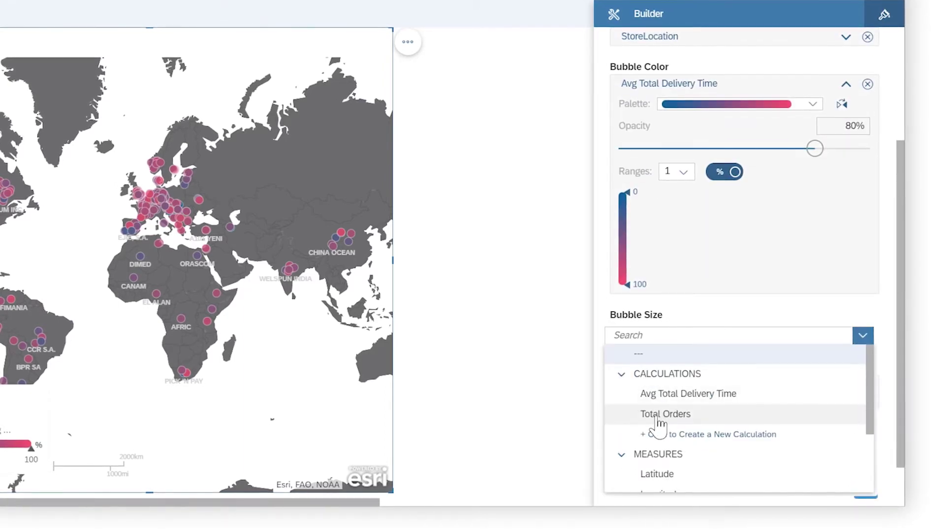
{"action": "left_click", "coordinate": [657, 415]}
{"action": "scroll", "coordinate": [669, 446], "scroll_direction": "down", "scroll_amount": 2}
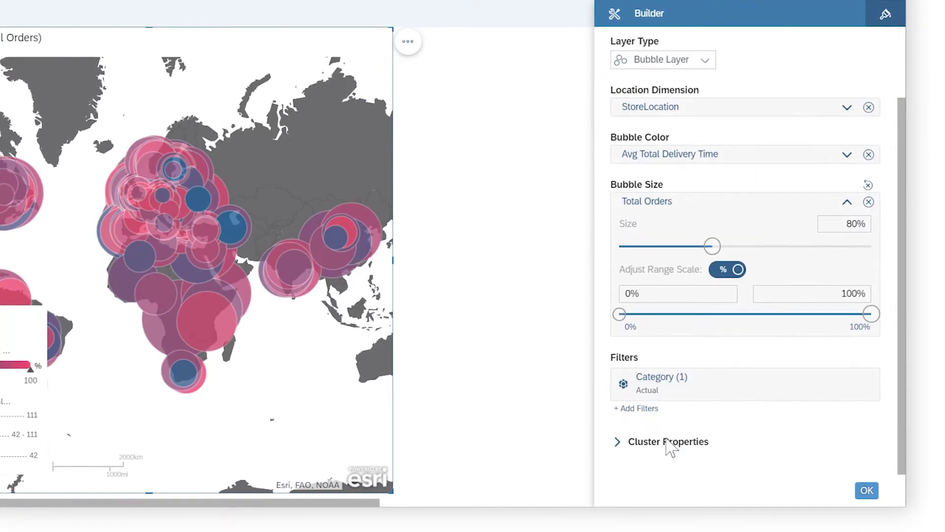
{"action": "left_click_drag", "start_coordinate": [712, 246], "coordinate": [638, 260]}
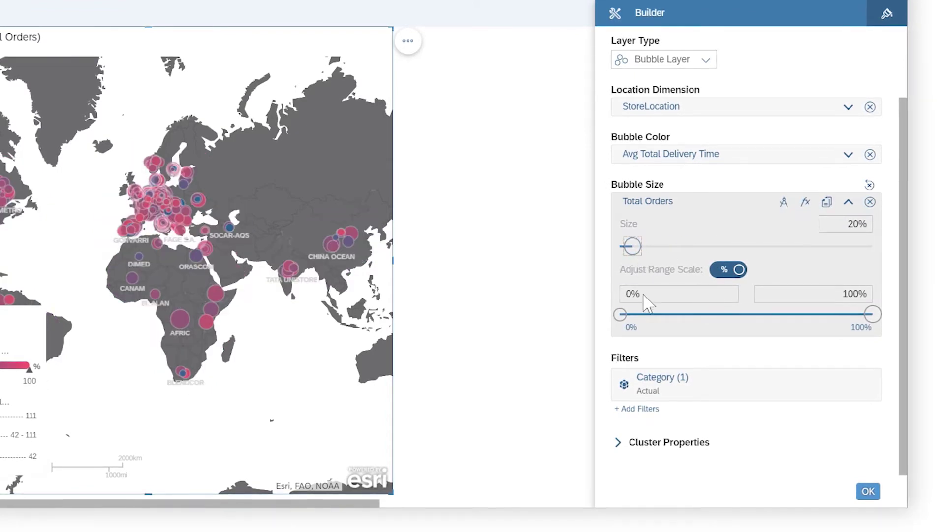
Expand and review the Cluster Properties settings for the Customers layer.
{"action": "left_click", "coordinate": [617, 443]}
{"action": "scroll", "coordinate": [616, 452], "scroll_direction": "down", "scroll_amount": 2}
{"action": "scroll", "coordinate": [617, 455], "scroll_direction": "down", "scroll_amount": 1}
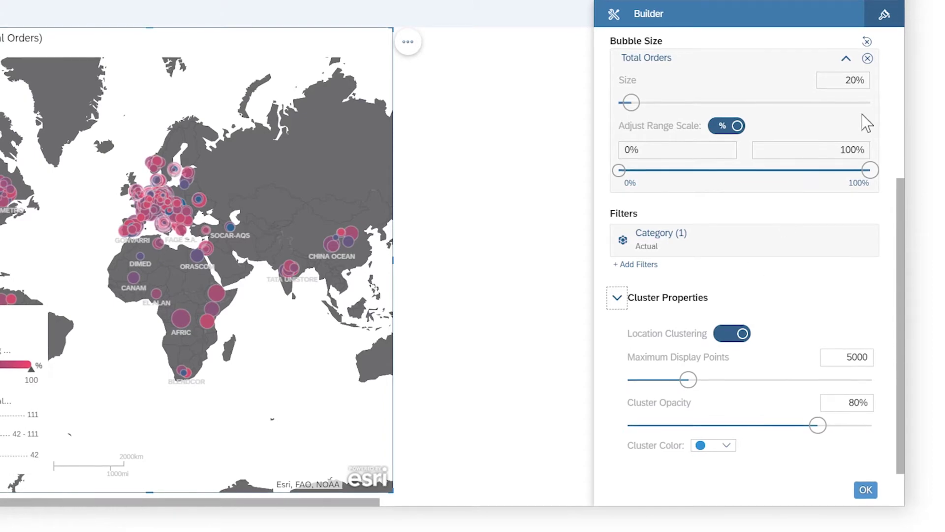
{"action": "scroll", "coordinate": [902, 68], "scroll_direction": "up", "scroll_amount": 1}
{"action": "scroll", "coordinate": [902, 68], "scroll_direction": "up", "scroll_amount": 5}
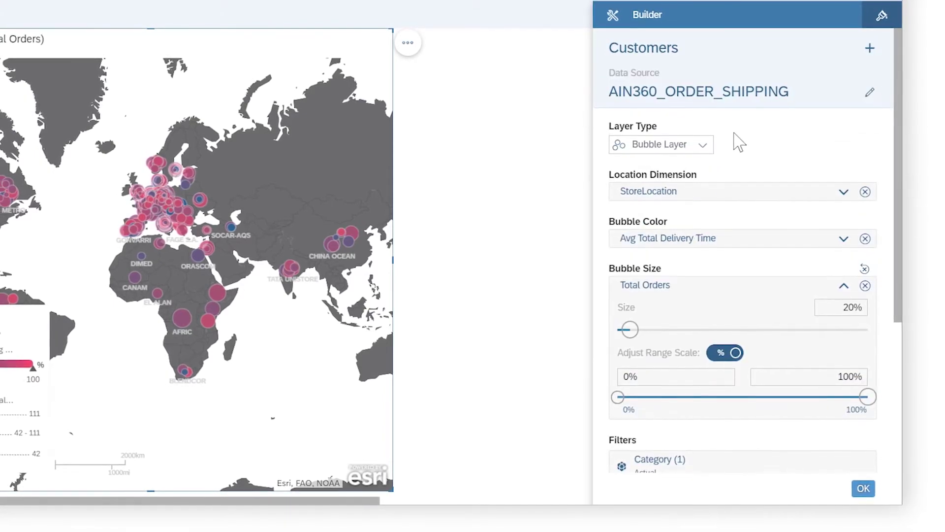
Change the Customers layer type to Heat Map, then to Flow Layer.
{"action": "left_click", "coordinate": [705, 144]}
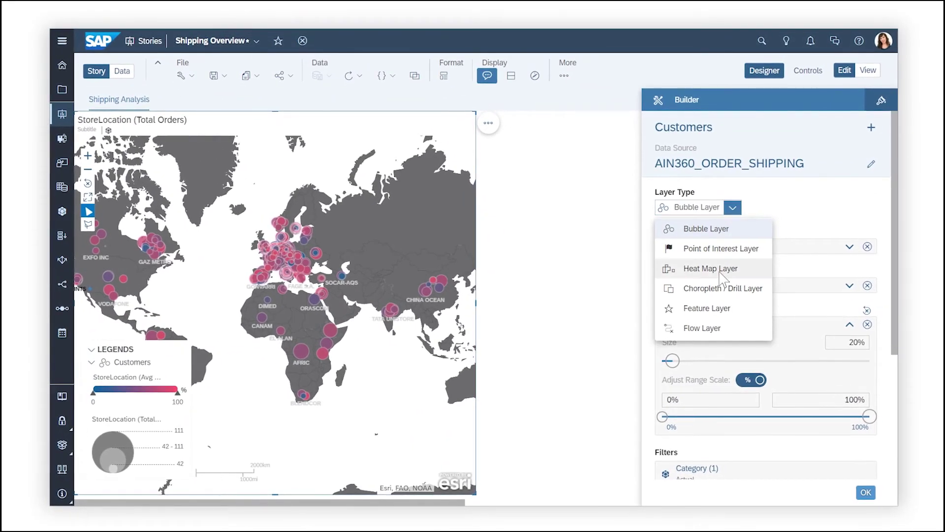
{"action": "left_click", "coordinate": [699, 248]}
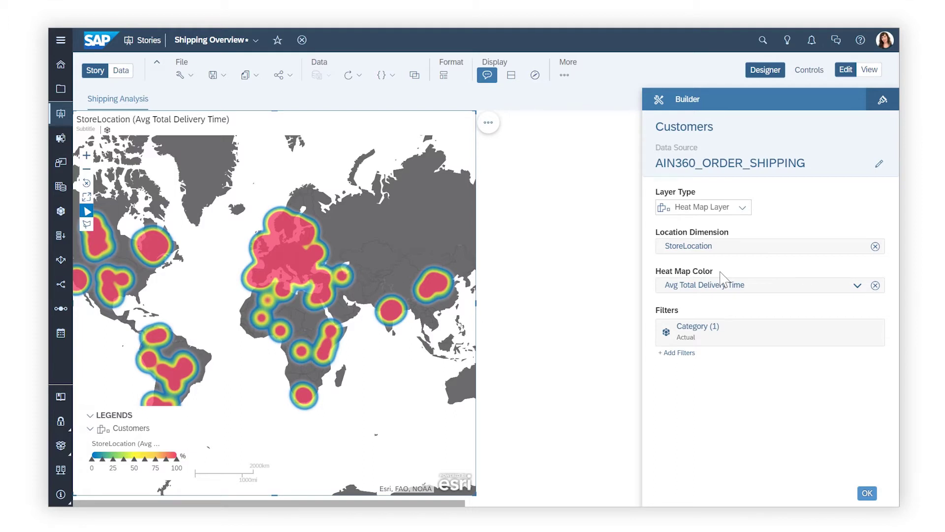
{"action": "left_click", "coordinate": [744, 209]}
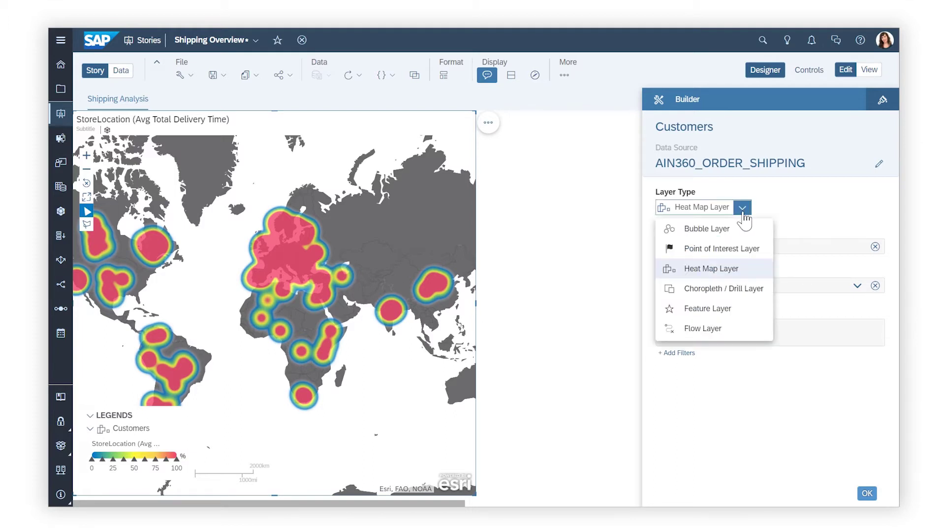
{"action": "left_click", "coordinate": [703, 328]}
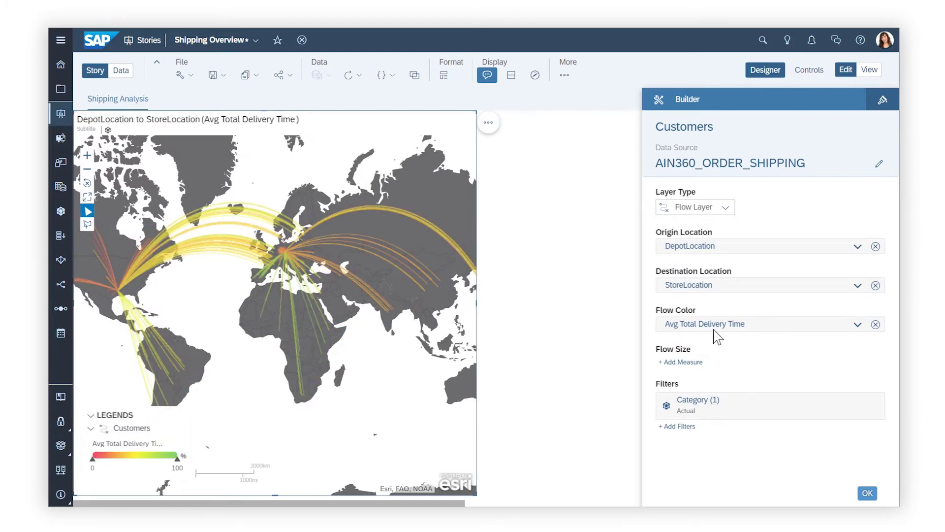
{"action": "left_click", "coordinate": [725, 208]}
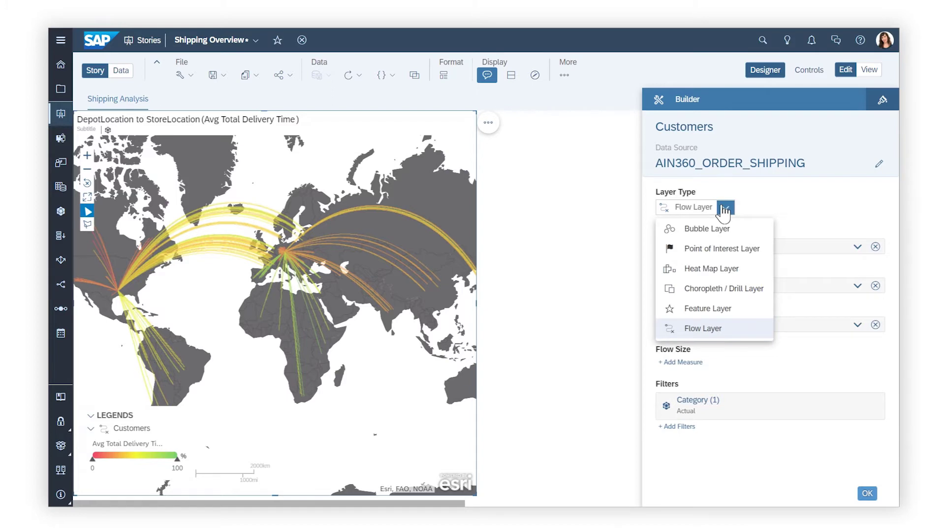
Make Customers a Choropleth / Drill layer drilled to Region, styled as bubbles.
{"action": "left_click", "coordinate": [724, 288]}
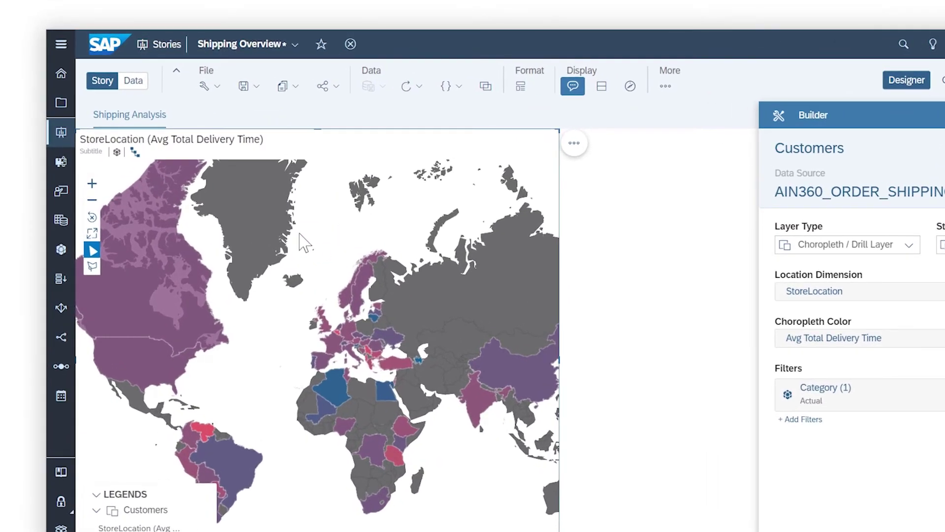
{"action": "left_click", "coordinate": [135, 152]}
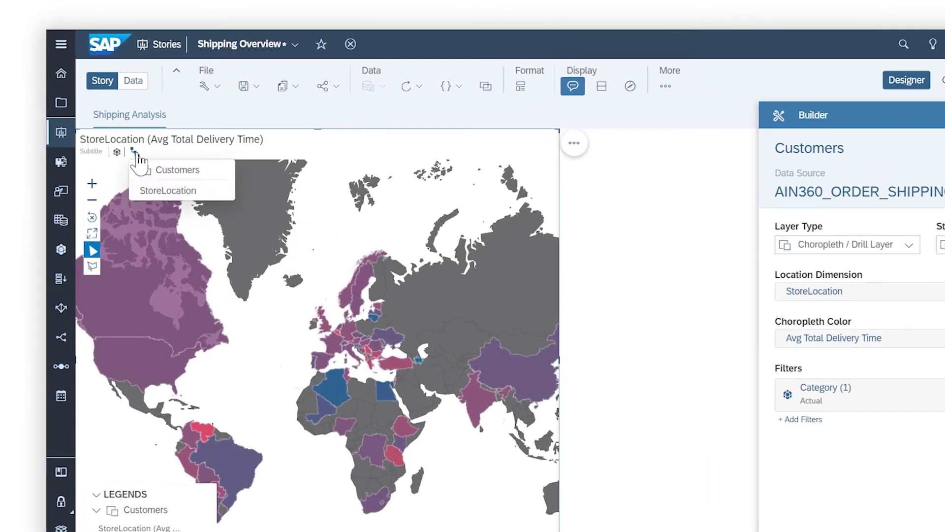
{"action": "left_click", "coordinate": [148, 189]}
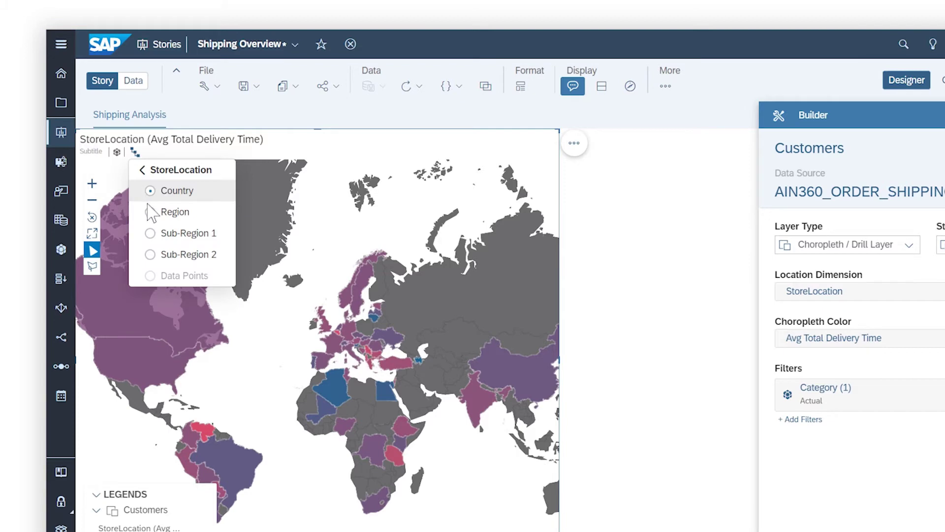
{"action": "left_click", "coordinate": [149, 211]}
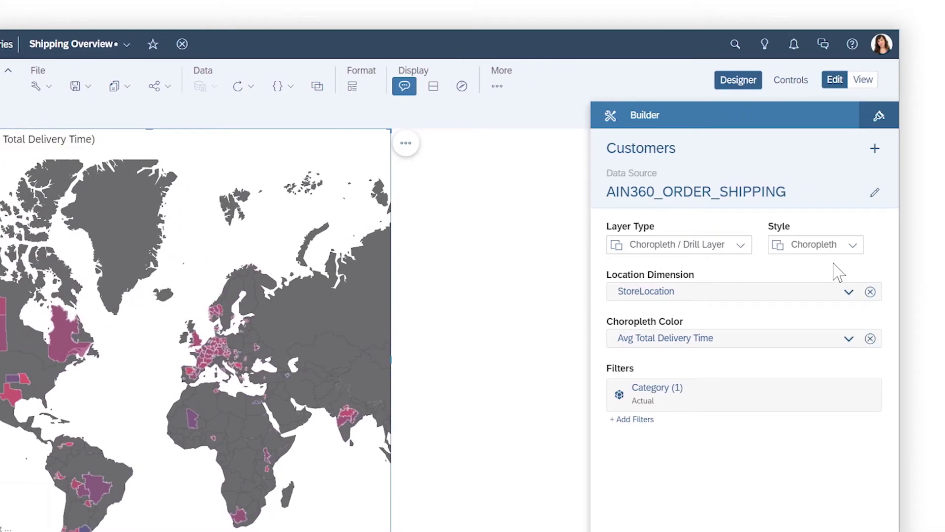
{"action": "left_click", "coordinate": [852, 248]}
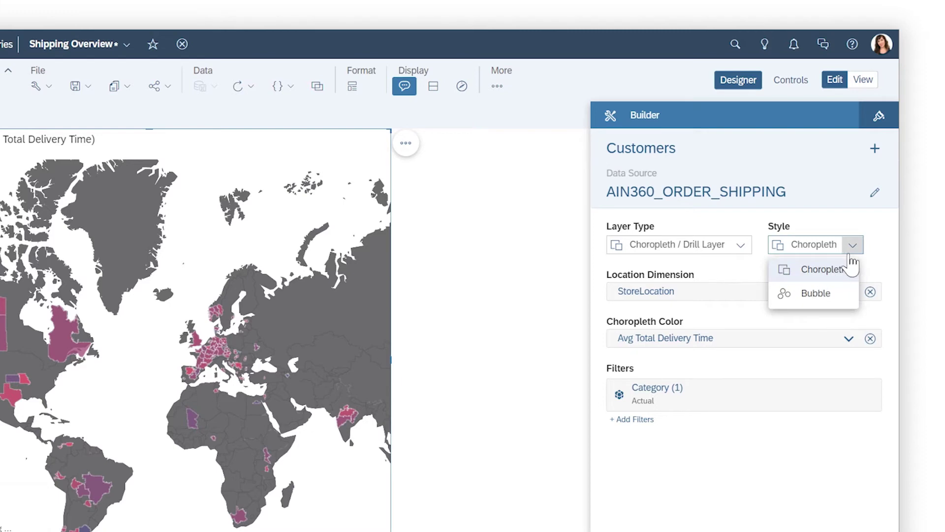
{"action": "left_click", "coordinate": [837, 298]}
Set Sub-Region 2 bubble size to 20% in the Total Orders table and confirm the layer.
{"action": "left_click", "coordinate": [849, 386]}
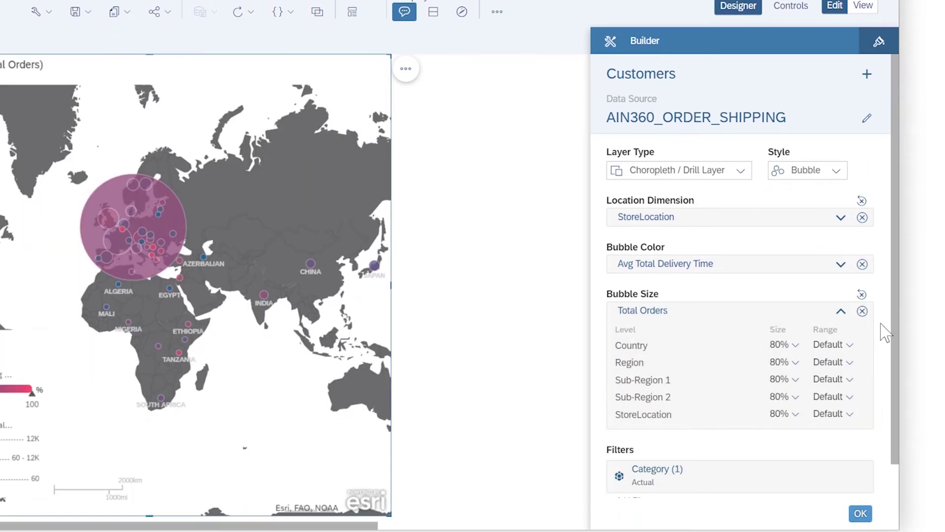
{"action": "left_click", "coordinate": [793, 414]}
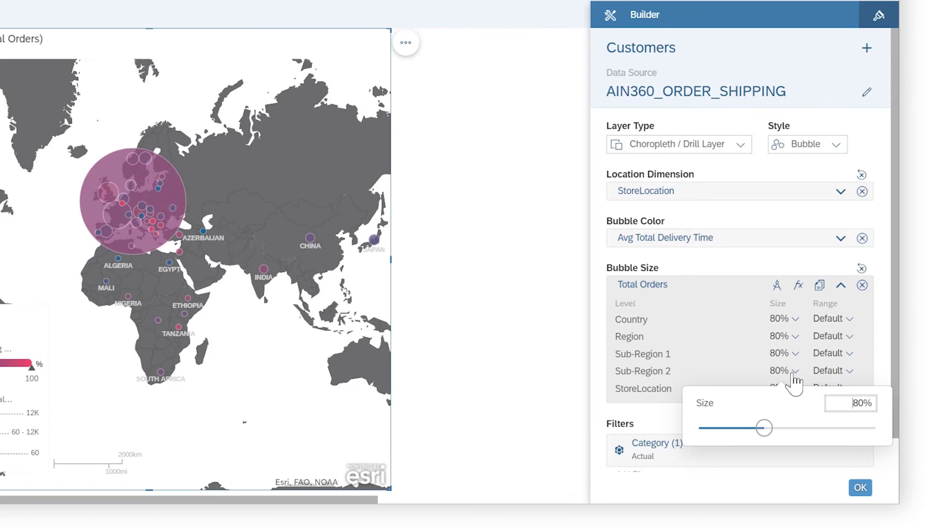
{"action": "left_click_drag", "start_coordinate": [766, 455], "coordinate": [709, 439]}
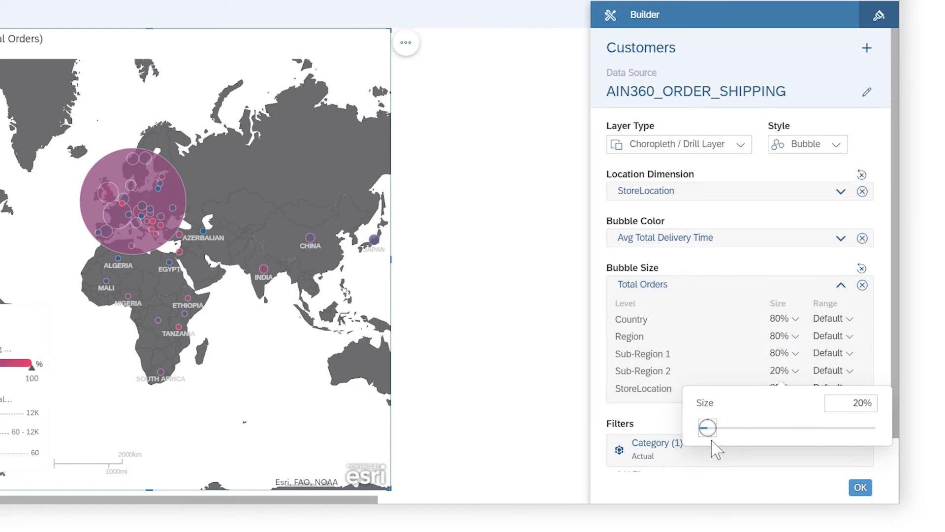
{"action": "left_click", "coordinate": [678, 412]}
{"action": "left_click", "coordinate": [851, 372]}
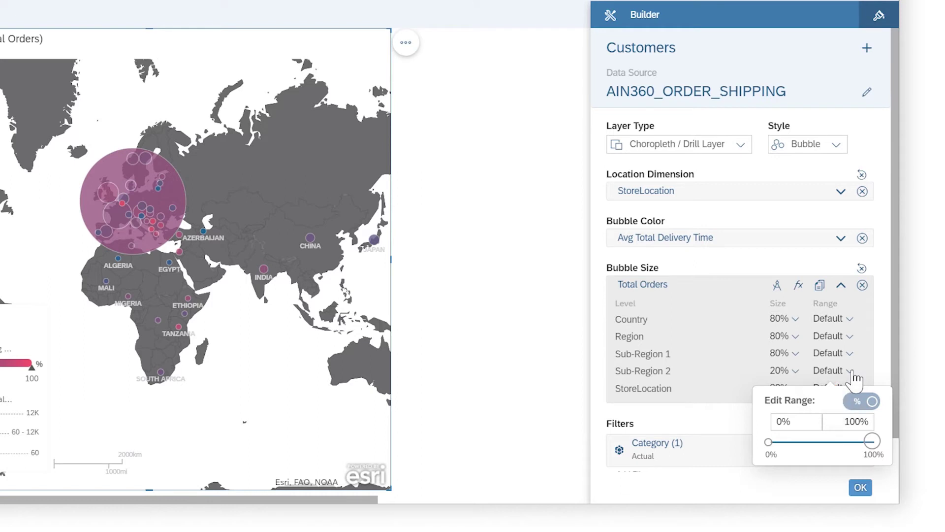
{"action": "left_click", "coordinate": [879, 383]}
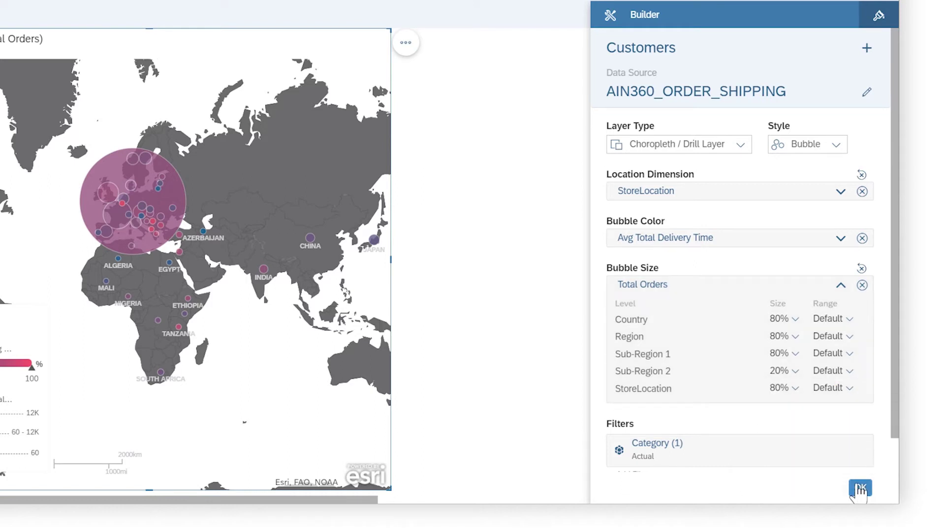
{"action": "left_click", "coordinate": [859, 488]}
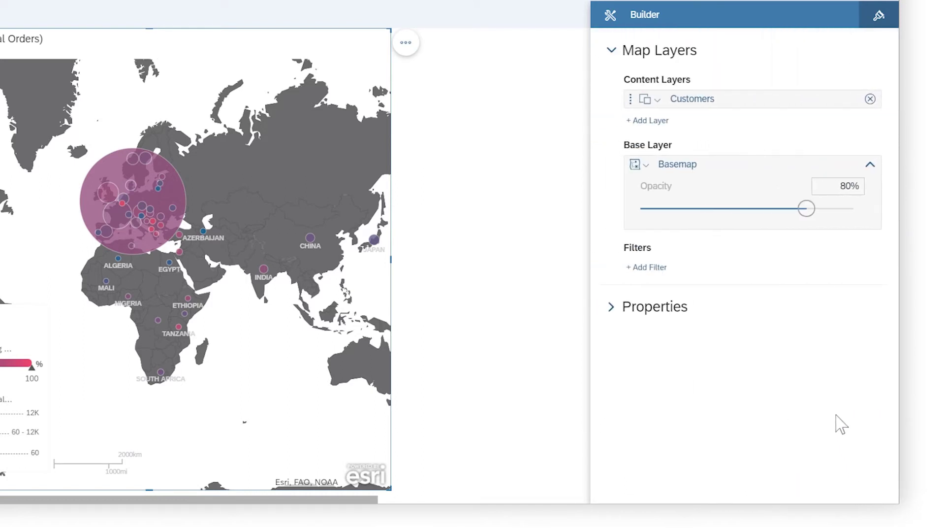
Add Layer 2 as a Point of Interest Layer and begin adding its location dimension.
{"action": "left_click", "coordinate": [662, 121]}
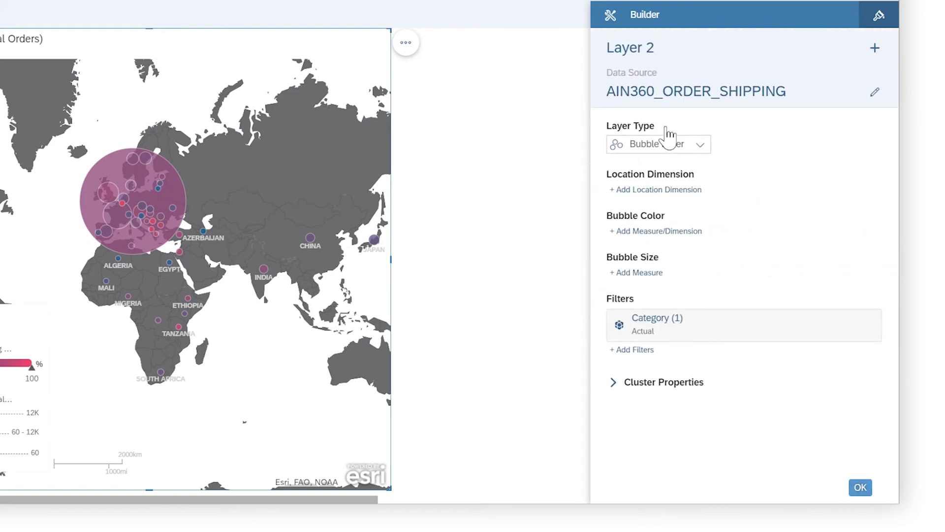
{"action": "left_click", "coordinate": [699, 145]}
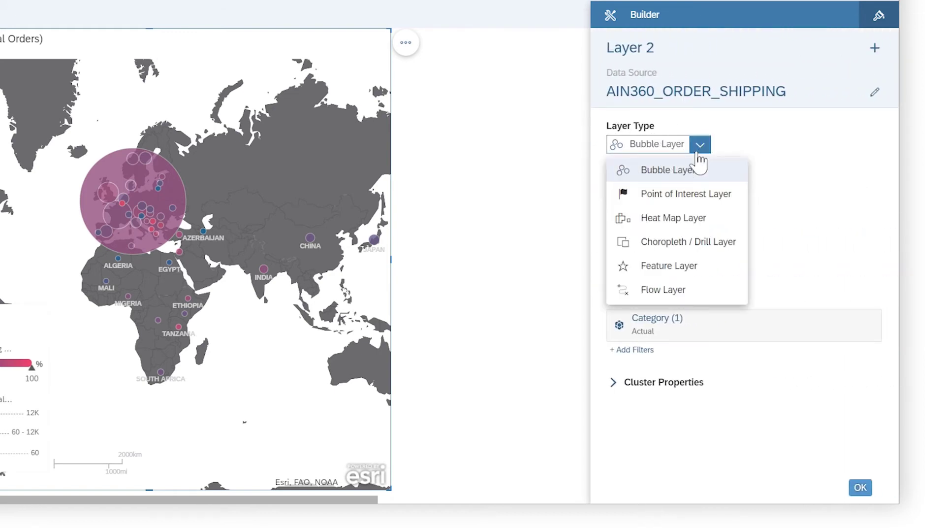
{"action": "left_click", "coordinate": [683, 266]}
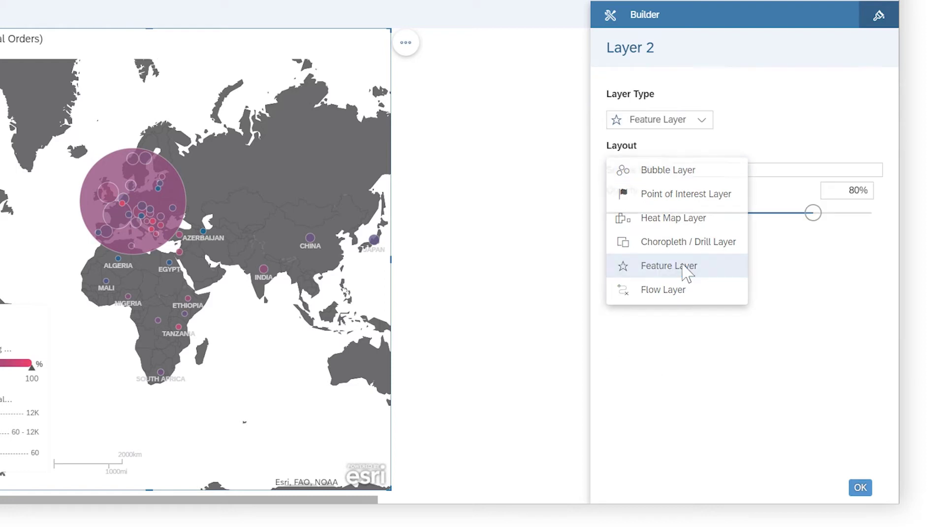
{"action": "left_click", "coordinate": [702, 120]}
{"action": "left_click", "coordinate": [694, 170]}
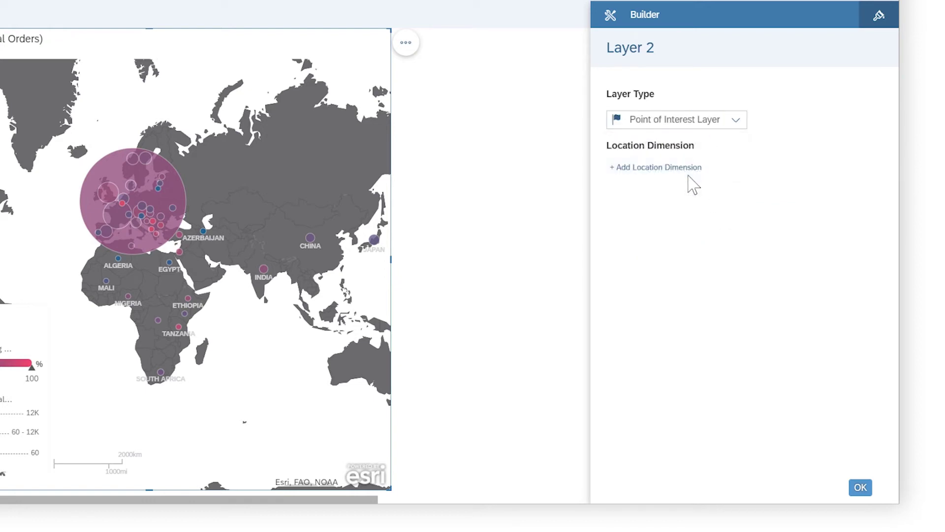
{"action": "left_click", "coordinate": [685, 170]}
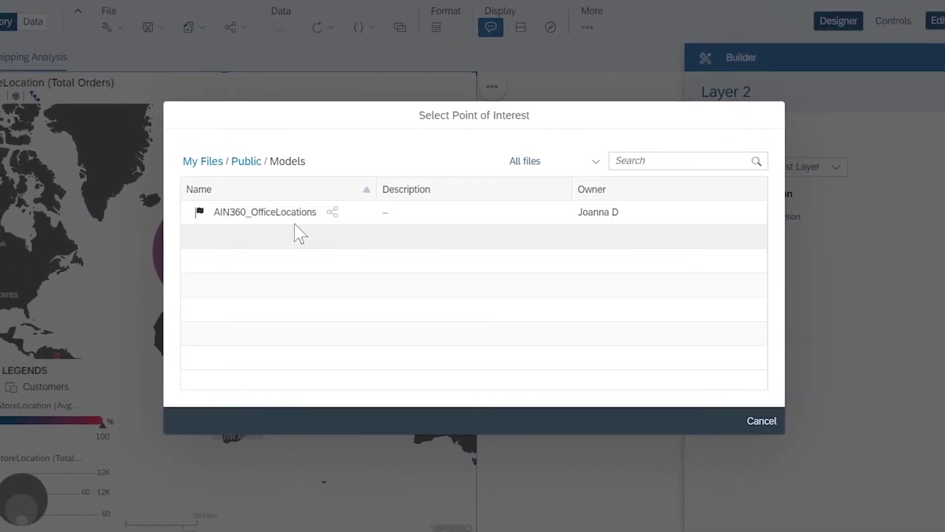
Plot AIN360_OfficeLocations on Layer 2 with pins enlarged to 200% size.
{"action": "left_click", "coordinate": [216, 165]}
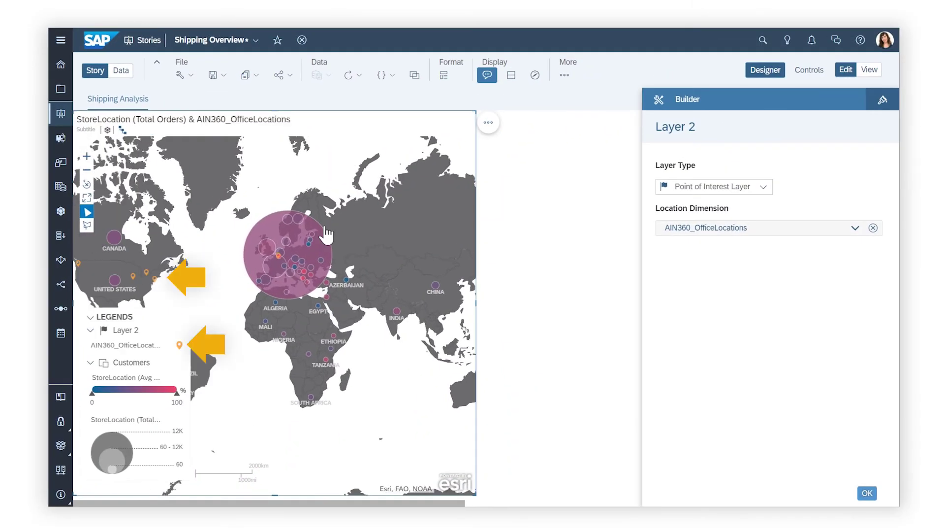
{"action": "left_click", "coordinate": [856, 230]}
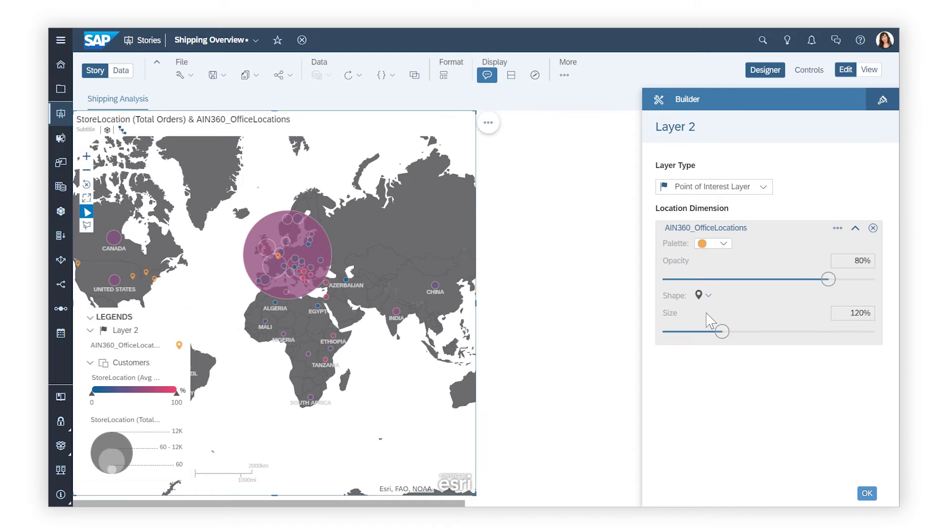
{"action": "left_click_drag", "start_coordinate": [722, 332], "coordinate": [795, 343]}
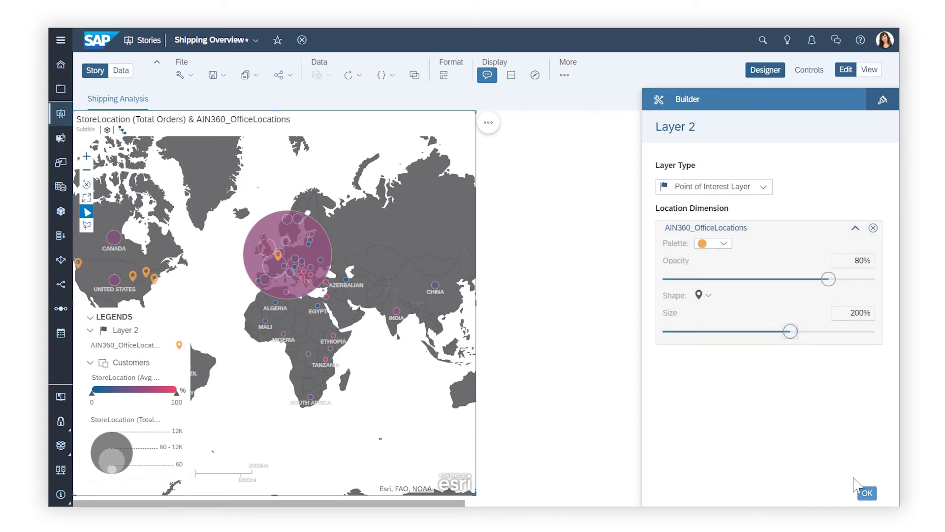
{"action": "left_click", "coordinate": [867, 493]}
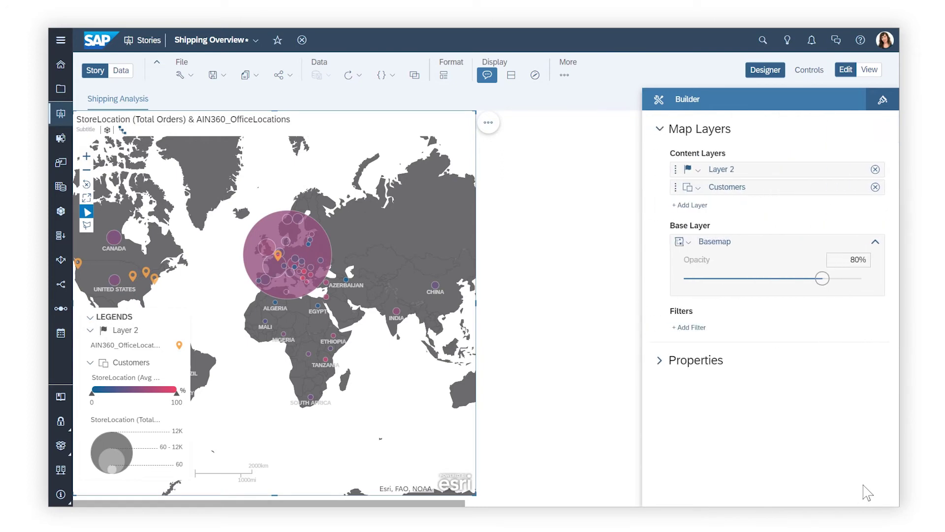
Rename Layer 2 to 'Office Locations' above Customers, toggling Customers visibility off and on.
{"action": "left_click", "coordinate": [749, 169]}
{"action": "type", "text": "Office Locations"}
{"action": "key", "text": "Return"}
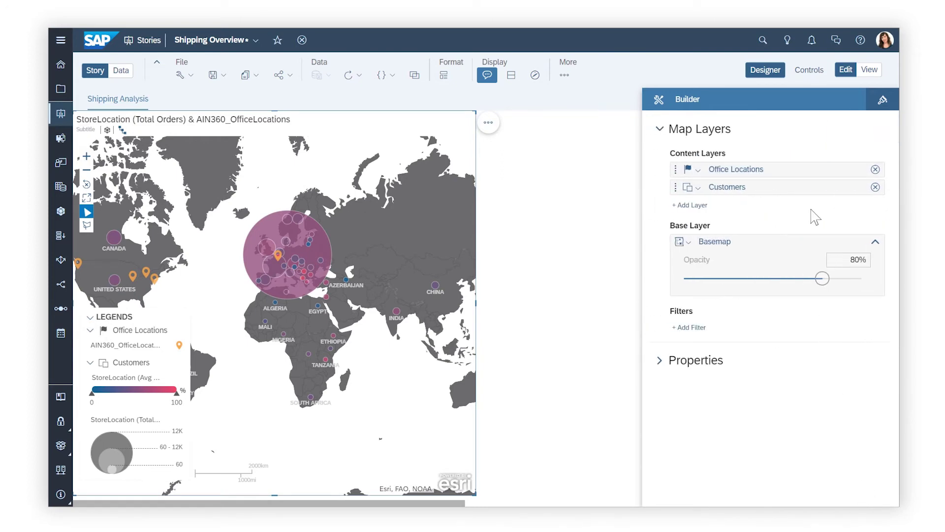
{"action": "mouse_move", "coordinate": [676, 169]}
{"action": "left_mouse_down"}
{"action": "mouse_move", "coordinate": [677, 194]}
{"action": "mouse_move", "coordinate": [675, 165]}
{"action": "left_mouse_up"}
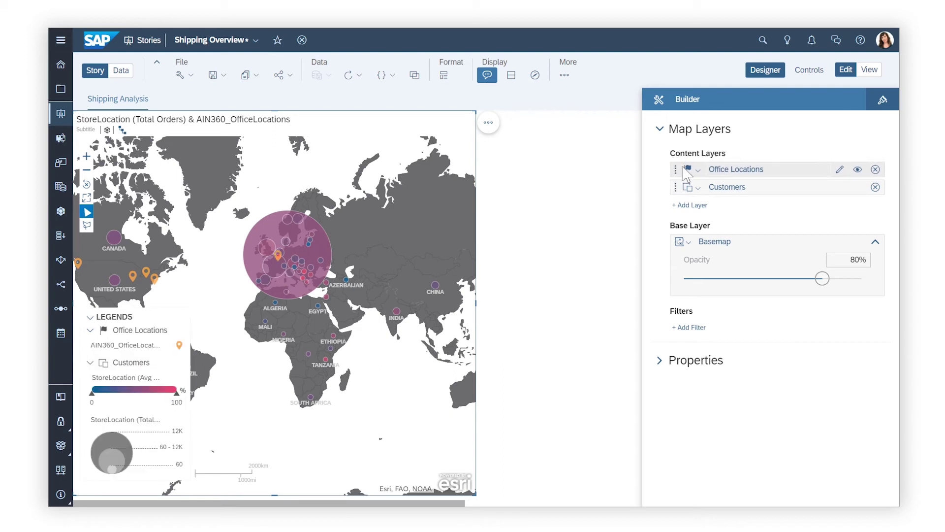
{"action": "left_click", "coordinate": [858, 188]}
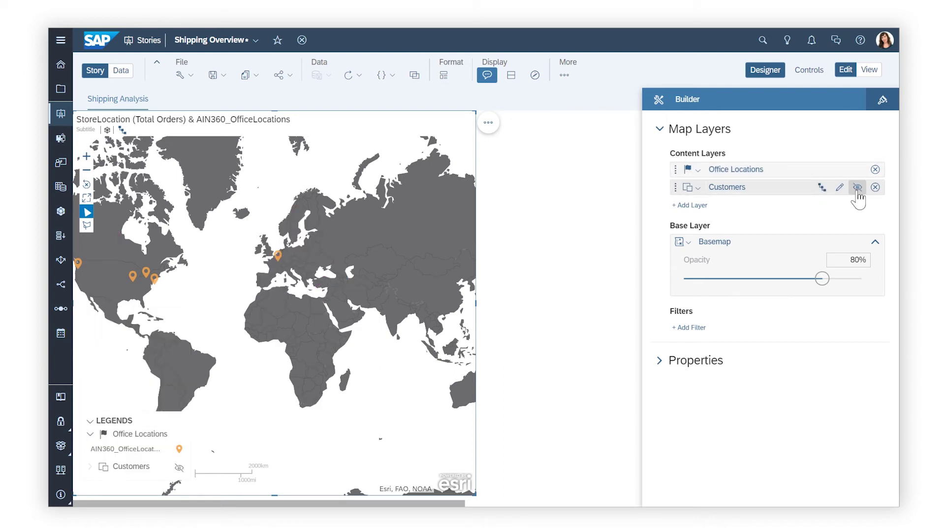
{"action": "left_click", "coordinate": [858, 189]}
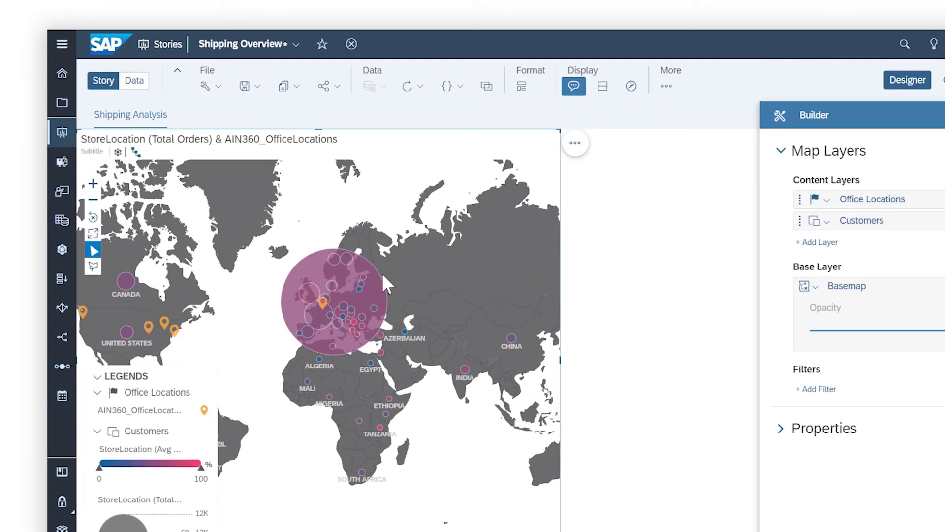
{"action": "left_click", "coordinate": [373, 284]}
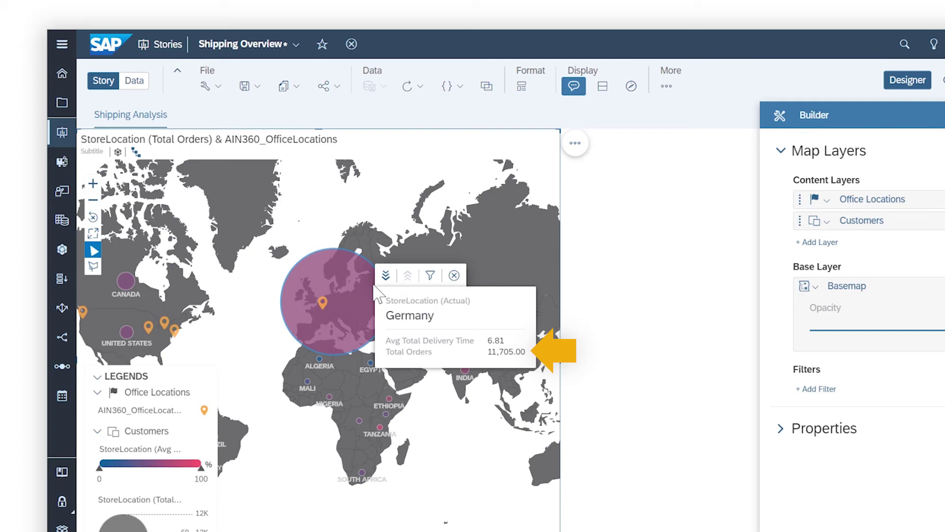
{"action": "left_click", "coordinate": [94, 266]}
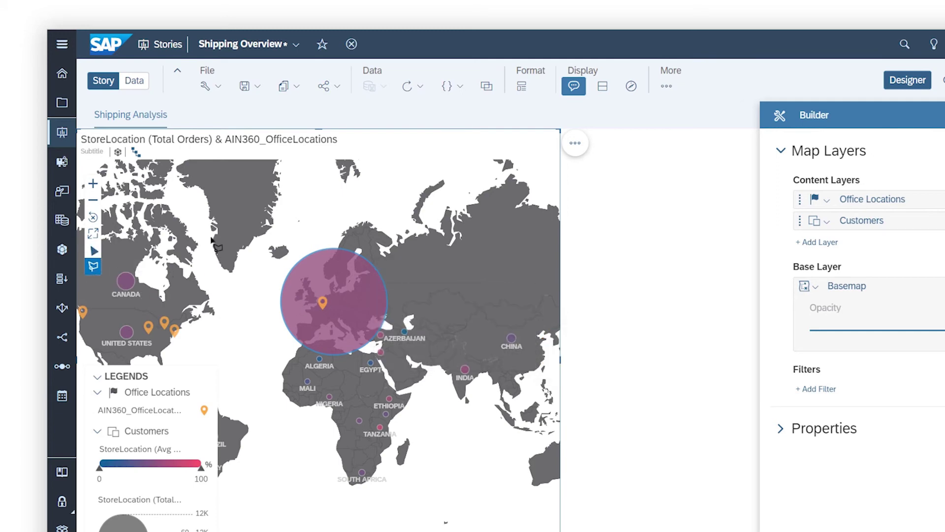
{"action": "left_click", "coordinate": [227, 240]}
{"action": "left_click", "coordinate": [345, 236]}
{"action": "left_click", "coordinate": [335, 419]}
{"action": "double_click", "coordinate": [291, 423]}
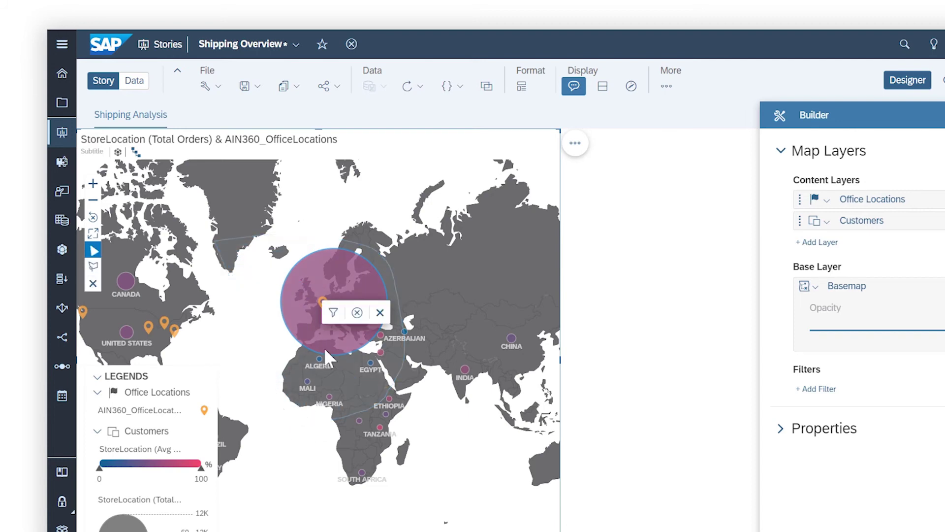
{"action": "left_click", "coordinate": [334, 314]}
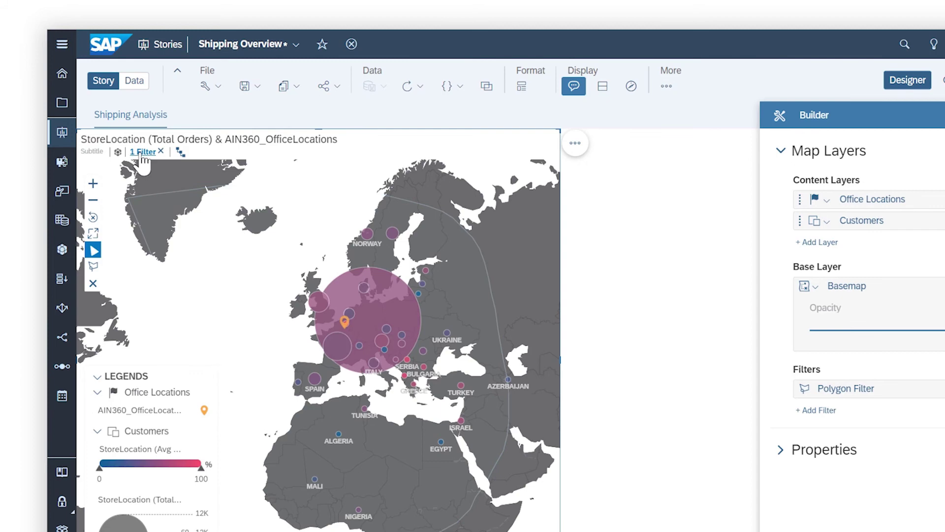
{"action": "left_click", "coordinate": [159, 152]}
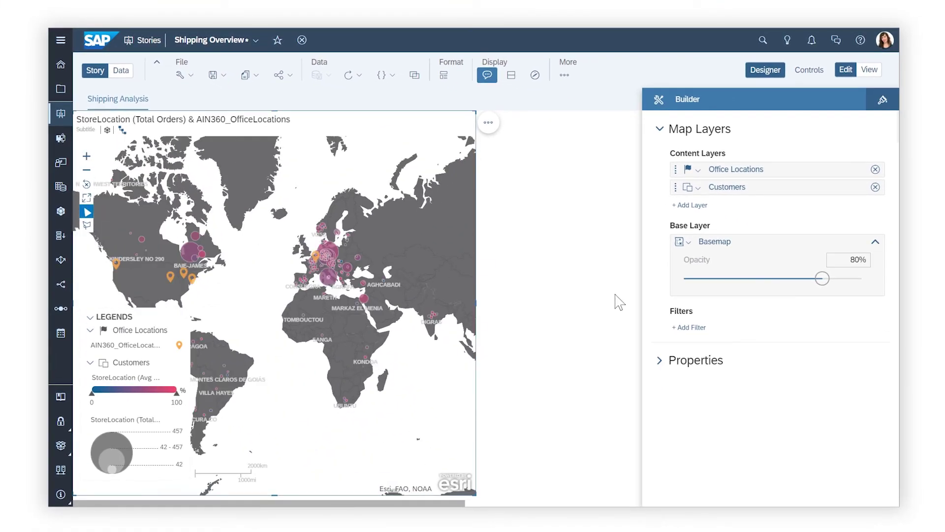
Start a Distance filter of 500 km from AIN360_OfficeLocations, shown as a page slider.
{"action": "left_click", "coordinate": [689, 327]}
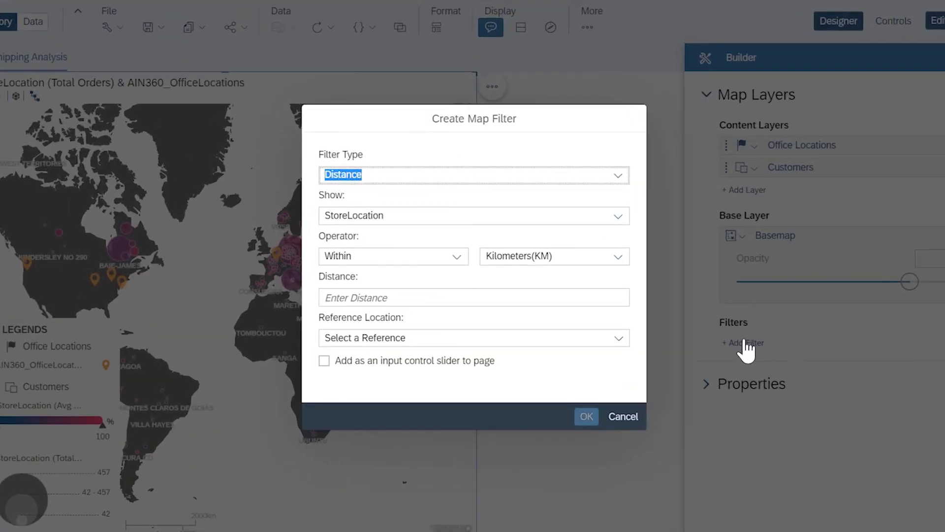
{"action": "left_click", "coordinate": [402, 299]}
{"action": "type", "text": "500"}
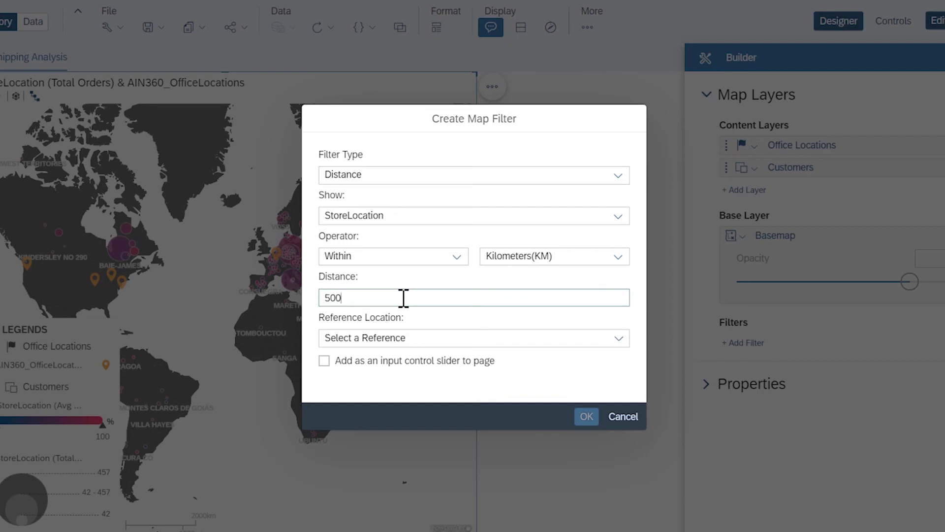
{"action": "left_click", "coordinate": [565, 364]}
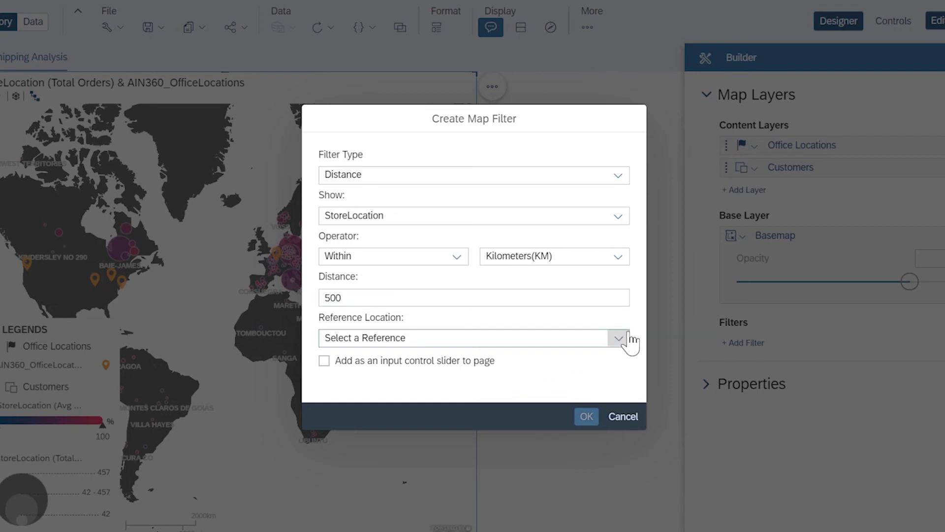
{"action": "left_click", "coordinate": [619, 338]}
{"action": "left_click", "coordinate": [292, 217]}
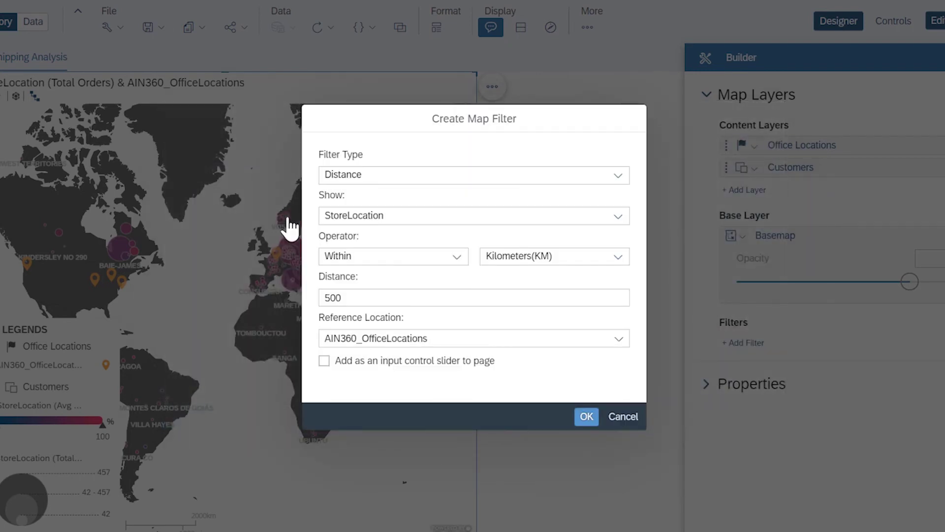
{"action": "left_click", "coordinate": [324, 361]}
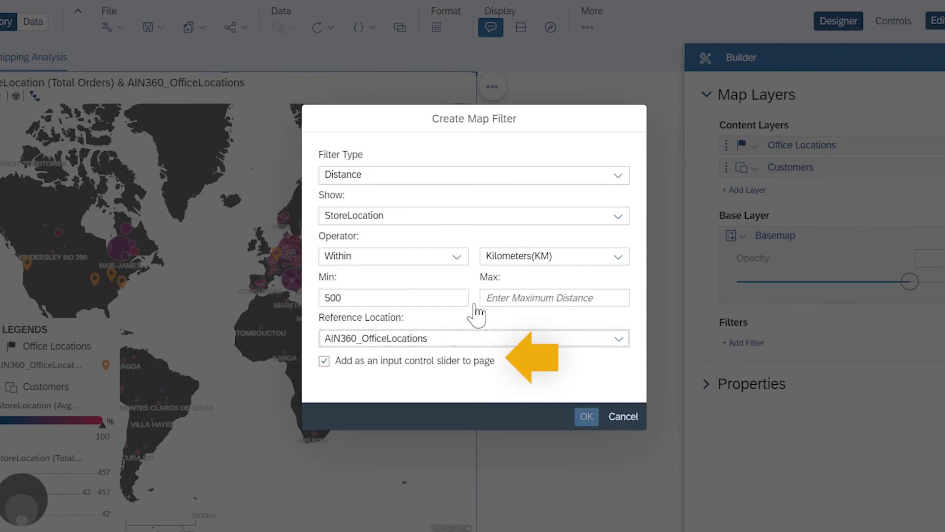
Set the slider maximum to 1000 km, create the filter, and drag it to 754.9 km.
{"action": "left_click", "coordinate": [490, 298]}
{"action": "type", "text": "1000"}
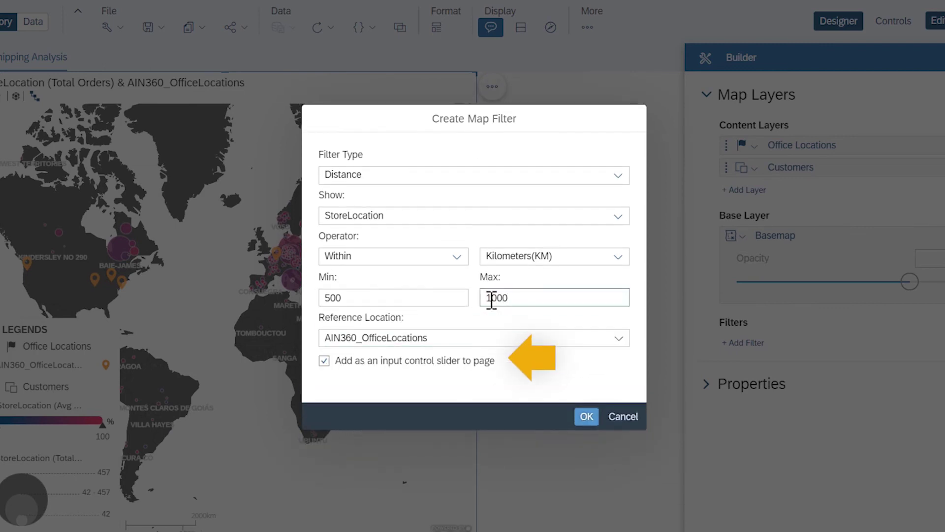
{"action": "left_click", "coordinate": [587, 417]}
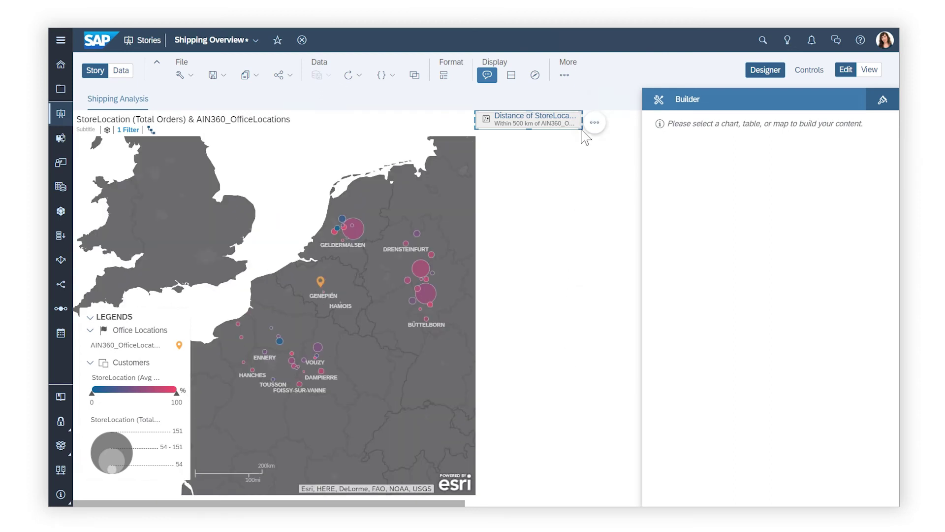
{"action": "left_click_drag", "start_coordinate": [582, 129], "coordinate": [634, 196]}
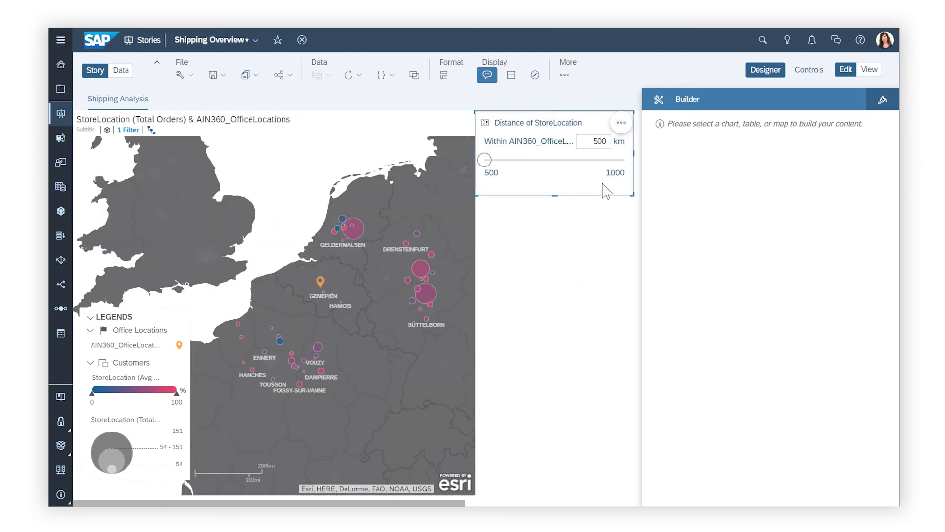
{"action": "left_click_drag", "start_coordinate": [485, 160], "coordinate": [562, 166]}
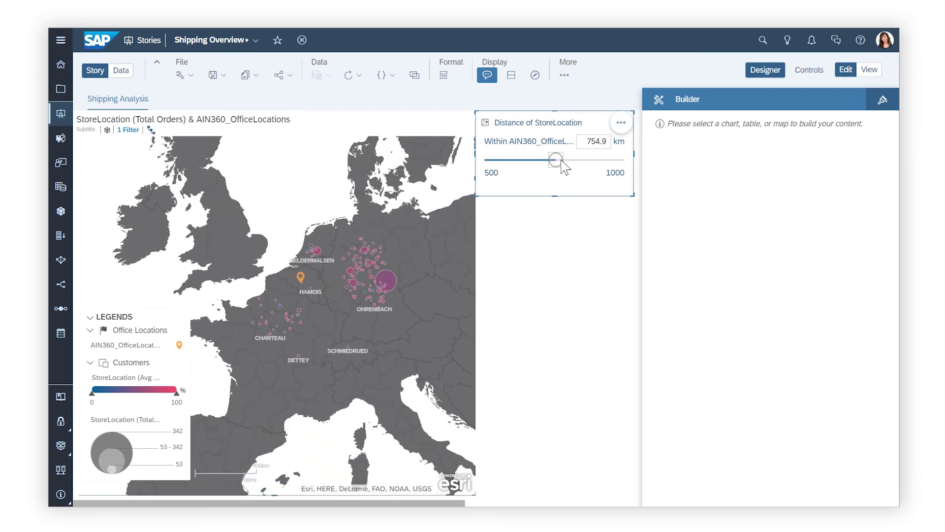
Open the map's action menu and look over its Maintain Legend, Add and Show / Hide options.
{"action": "left_click", "coordinate": [472, 151]}
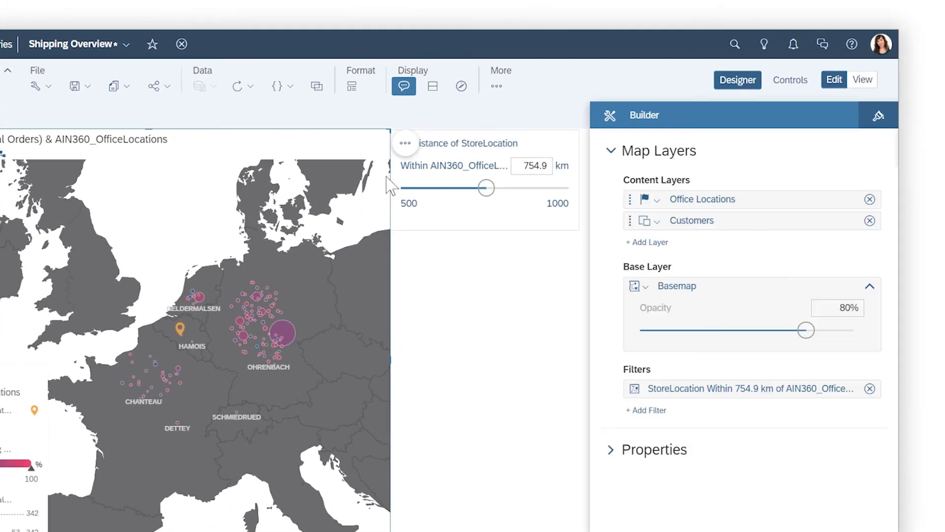
{"action": "left_click", "coordinate": [404, 147]}
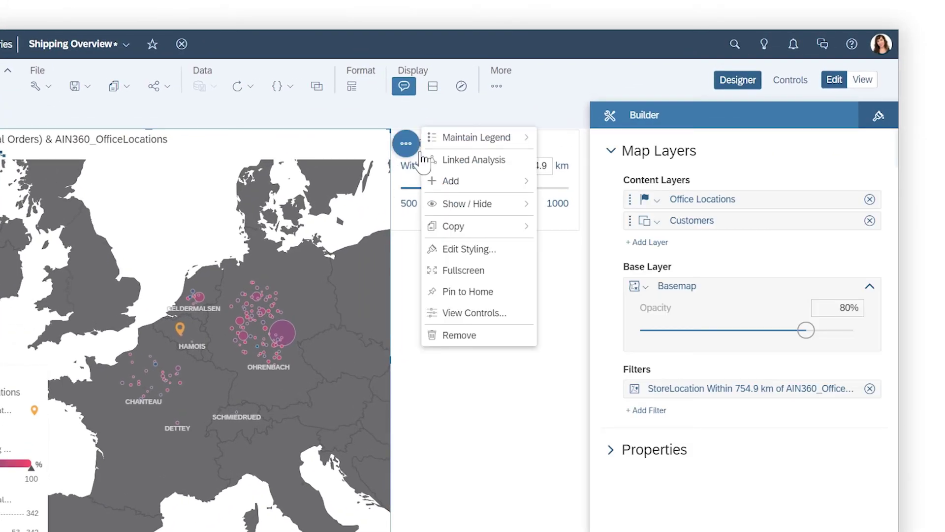
{"action": "mouse_move", "coordinate": [458, 147]}
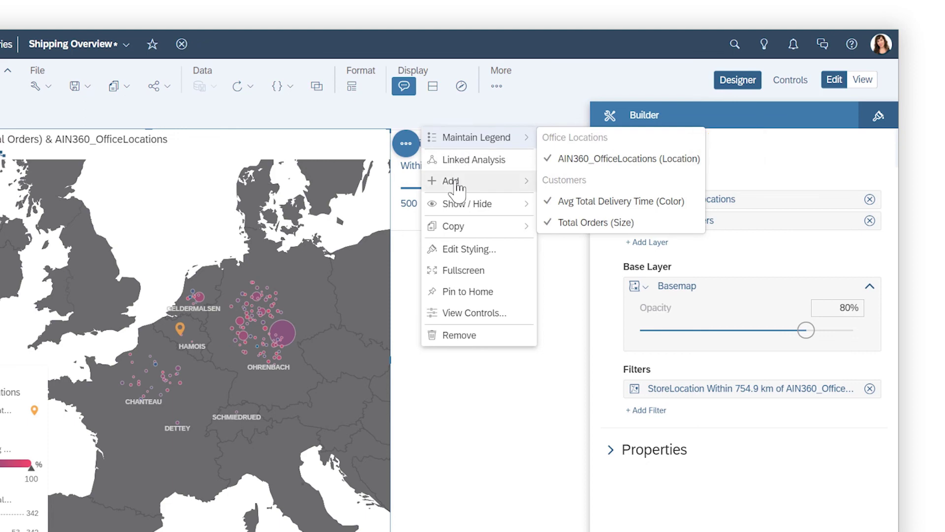
{"action": "mouse_move", "coordinate": [456, 185]}
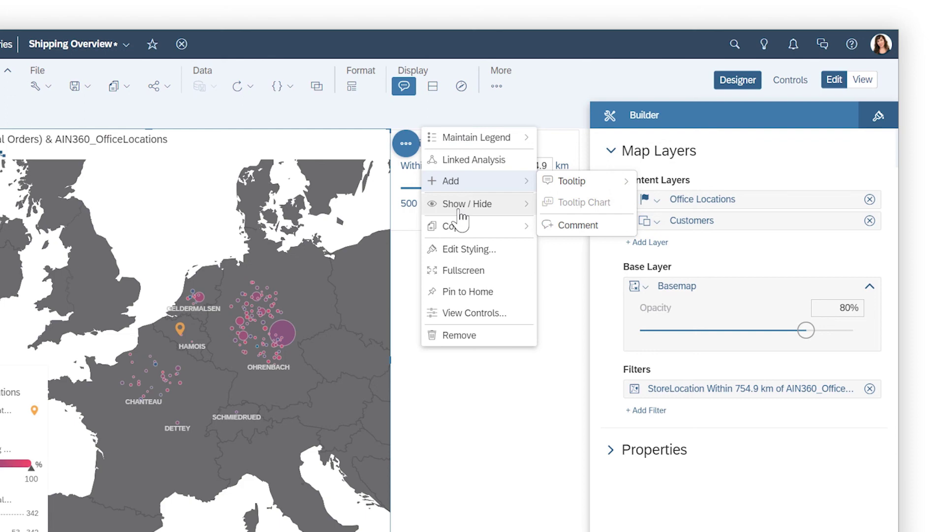
{"action": "mouse_move", "coordinate": [462, 214]}
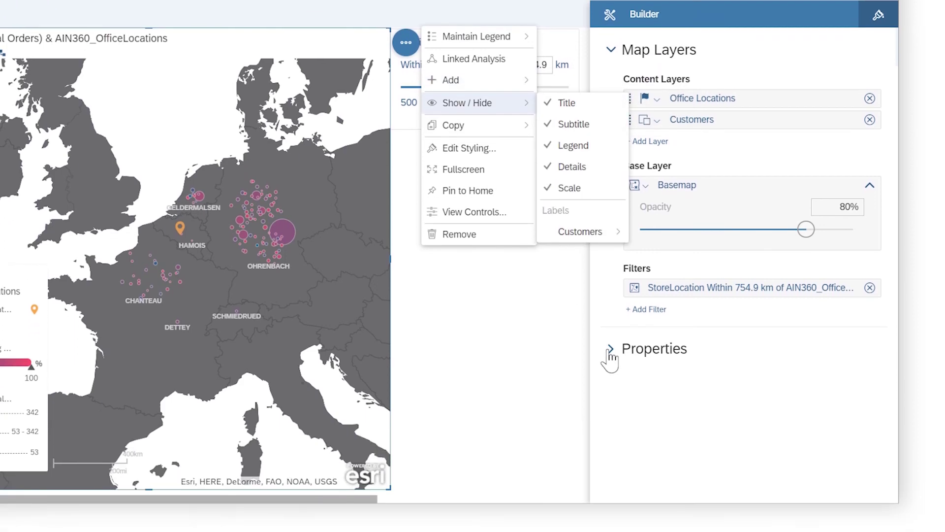
Expand the map's Properties to show the last saved view default and Zoom on Drill / Filter setting.
{"action": "left_click", "coordinate": [611, 450]}
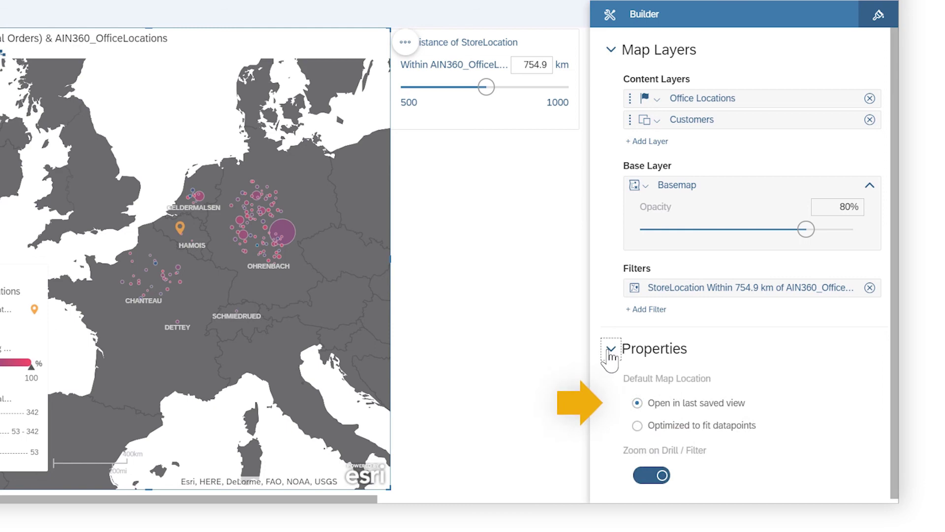